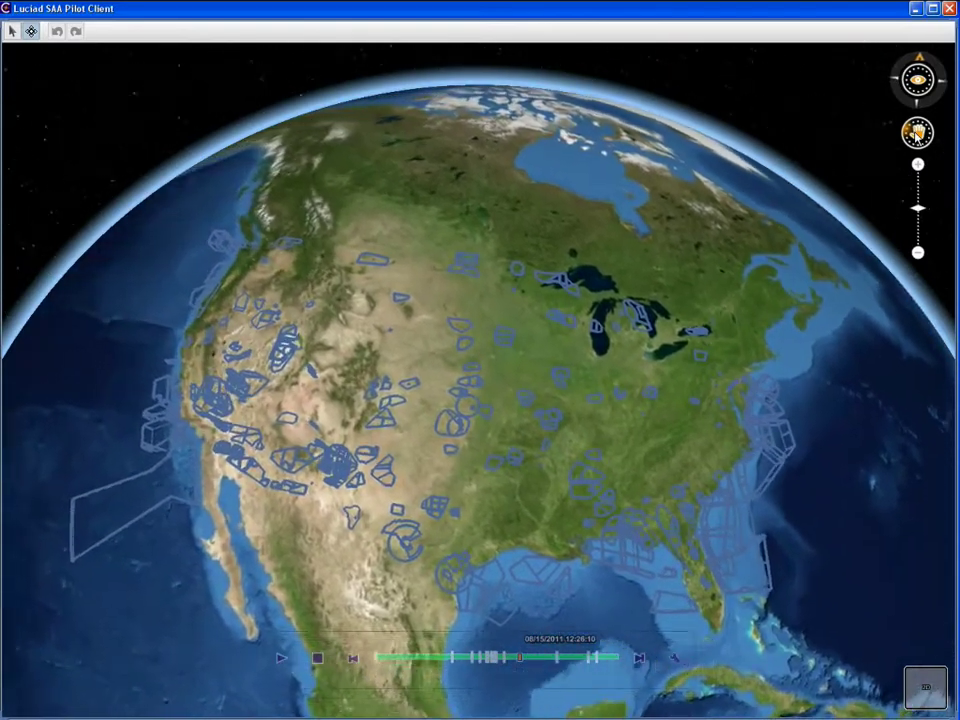
Zoom the globe in on North America, ending on the flat 2D latitude/longitude gridded map.
left_click_drag(918, 208, 918, 208)
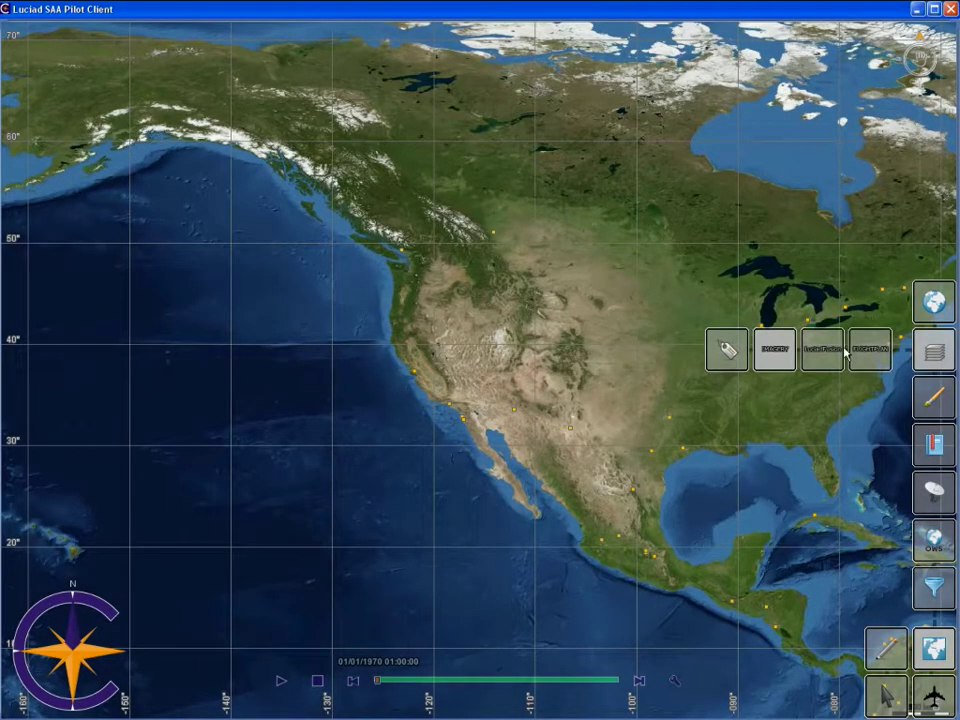
Overlay the sectional aeronautical chart showing the Nevada restricted areas around R-4807A.
left_click(838, 352)
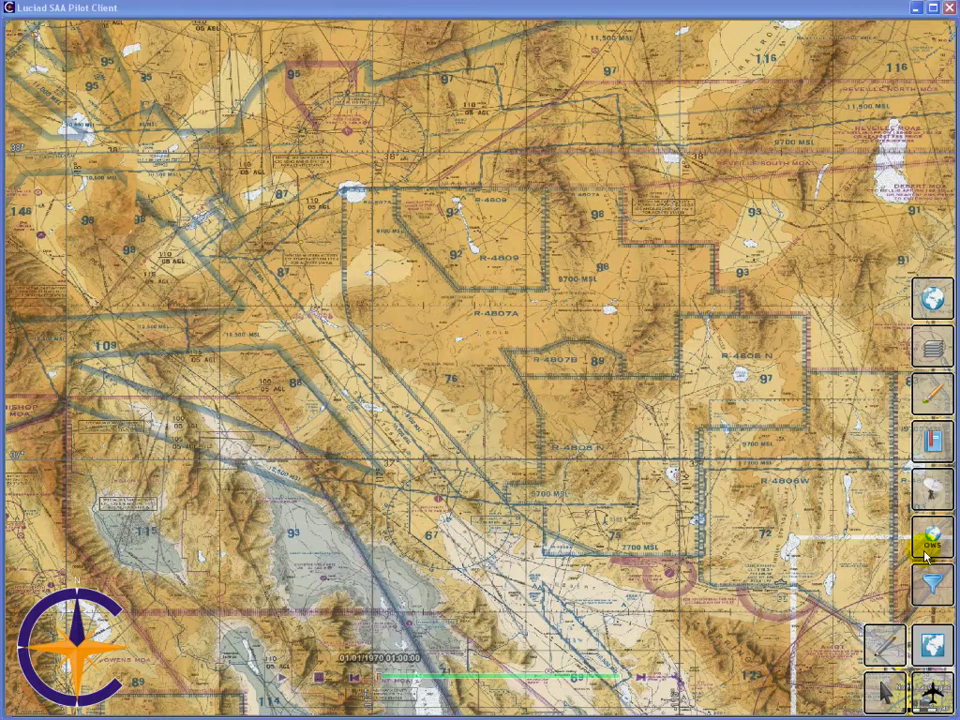
Add the ASE airspace layer from the SNOWFLAKE OWS server to the chart.
left_click(925, 552)
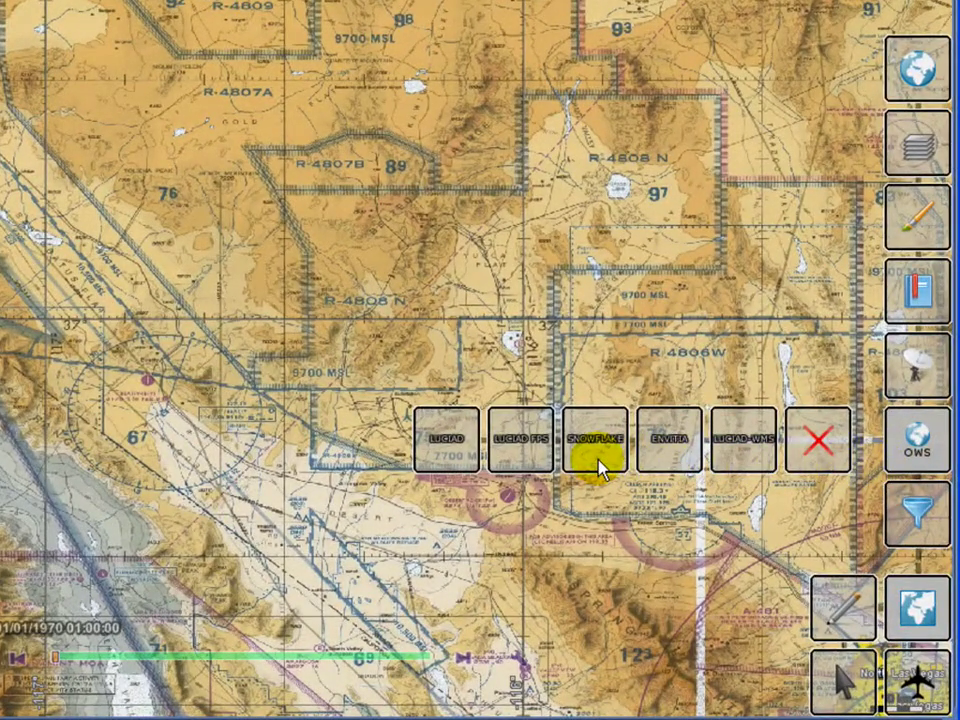
left_click(598, 466)
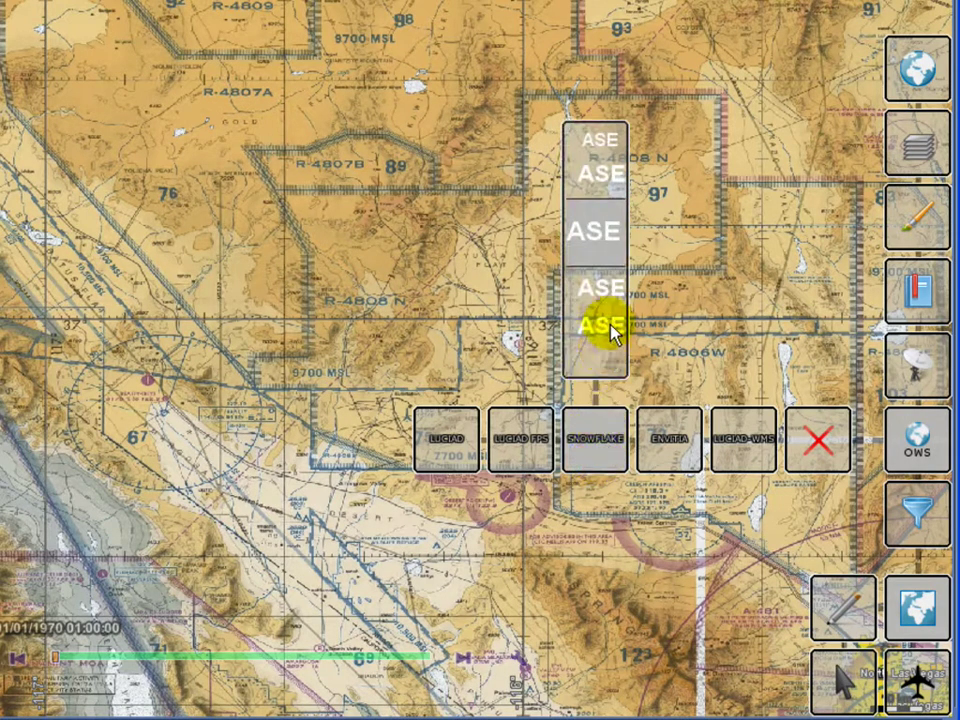
left_click(607, 248)
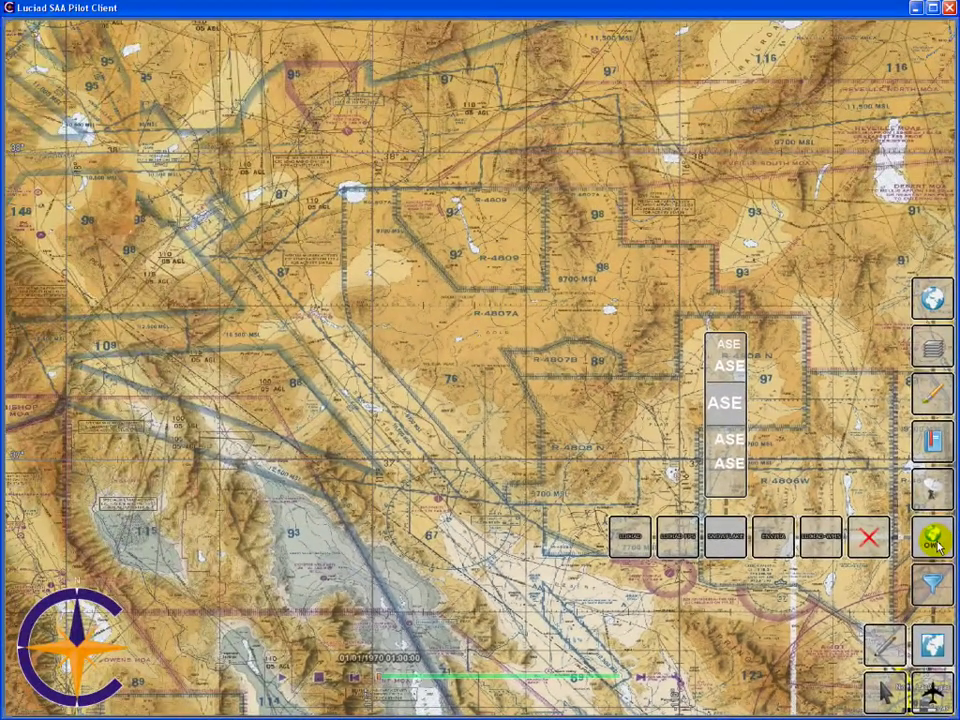
left_click(937, 543)
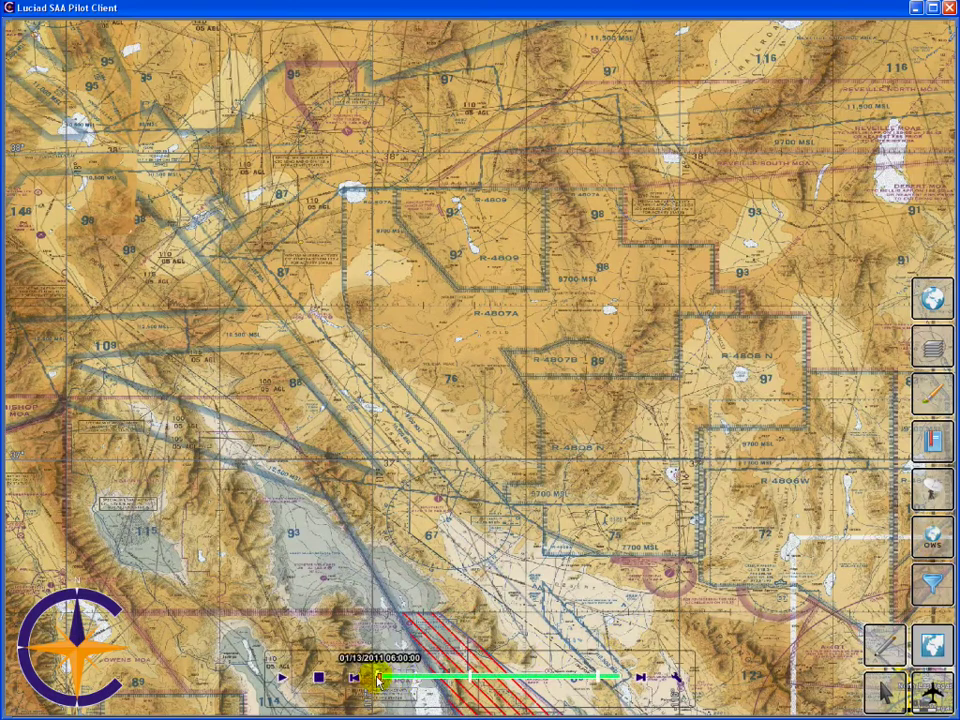
Move the timeline to 05/15/2011 and remove the red hatched airspace overlays.
left_click_drag(380, 679, 583, 680)
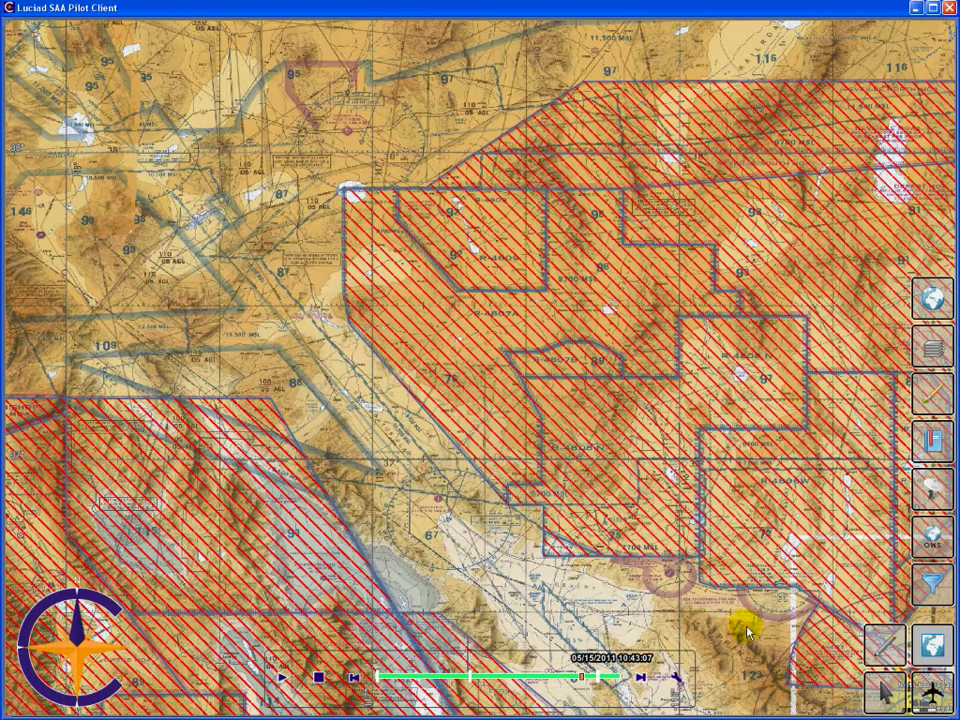
left_click(943, 398)
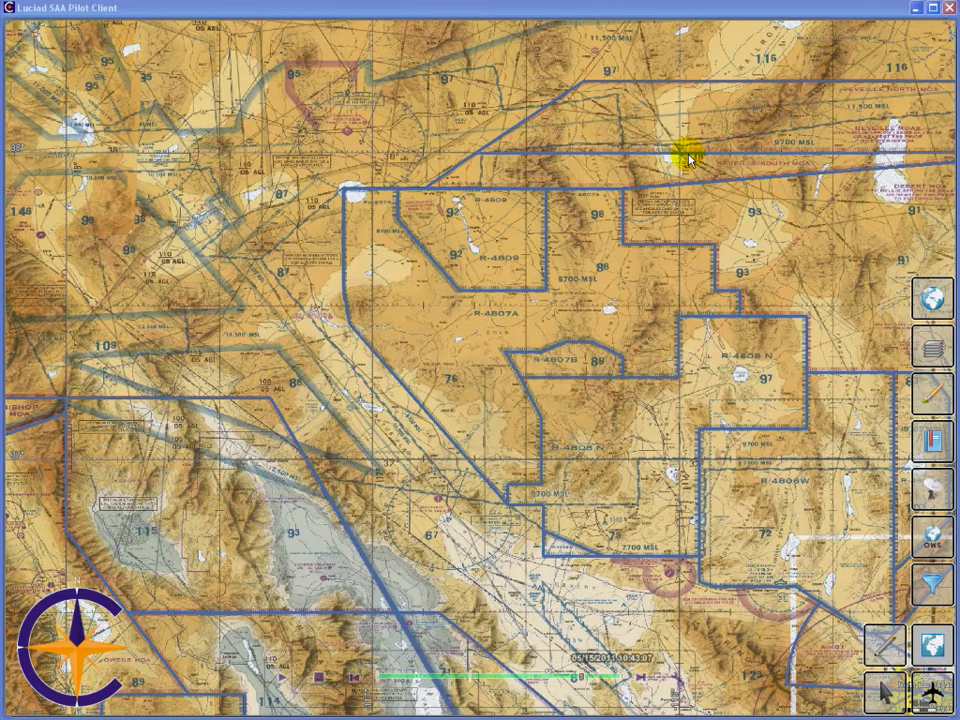
Check Reveille South MOA's activation timetable, then frame the airspaces around Las Vegas.
left_click(688, 160)
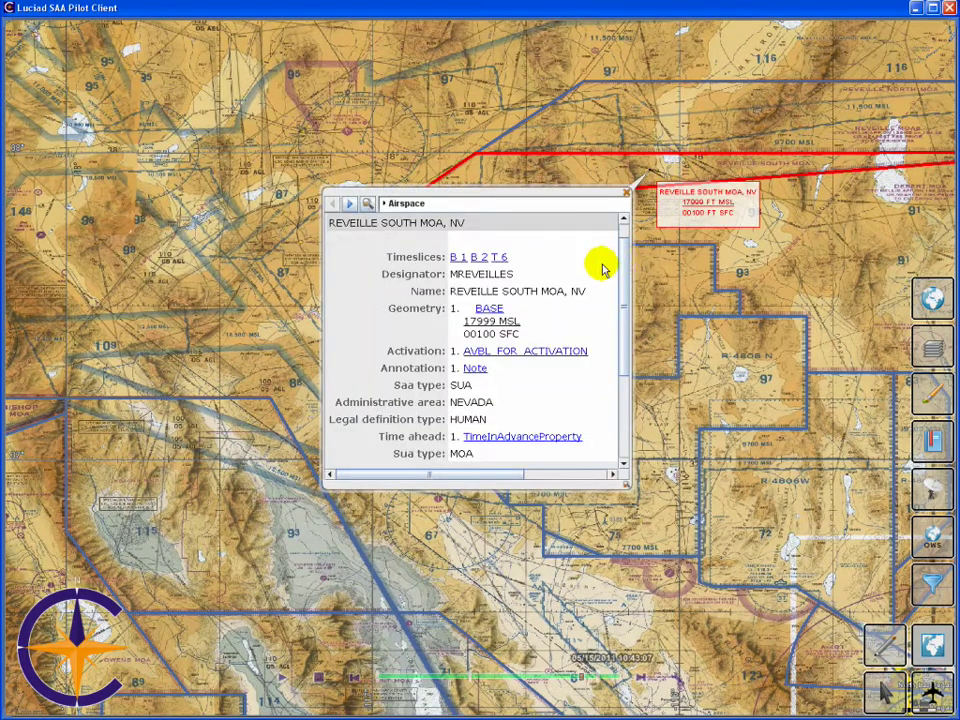
left_click(563, 358)
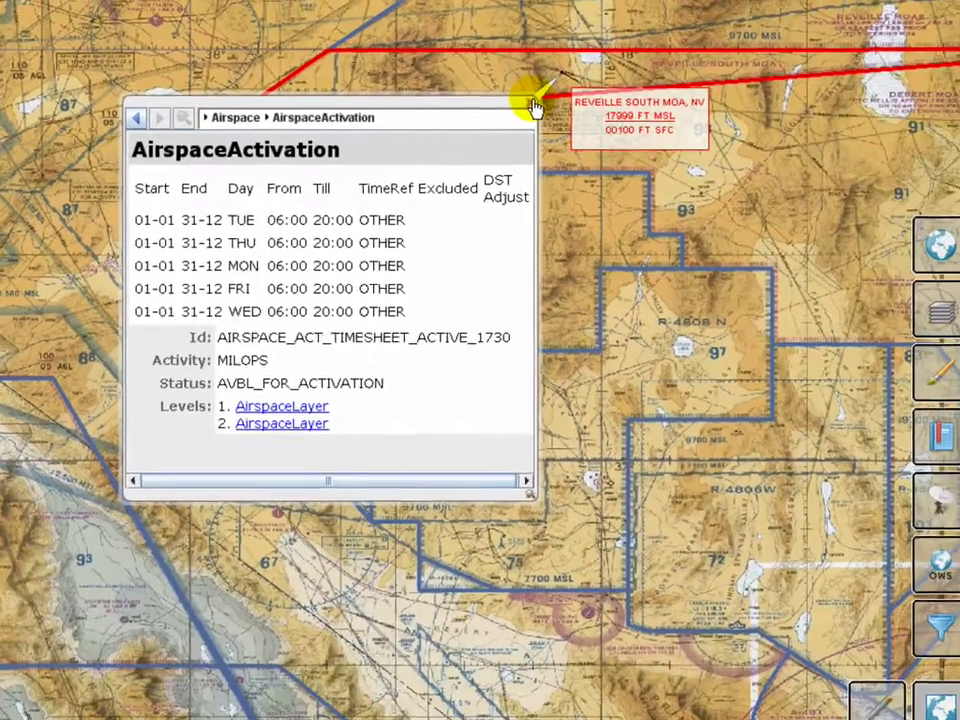
left_click(533, 105)
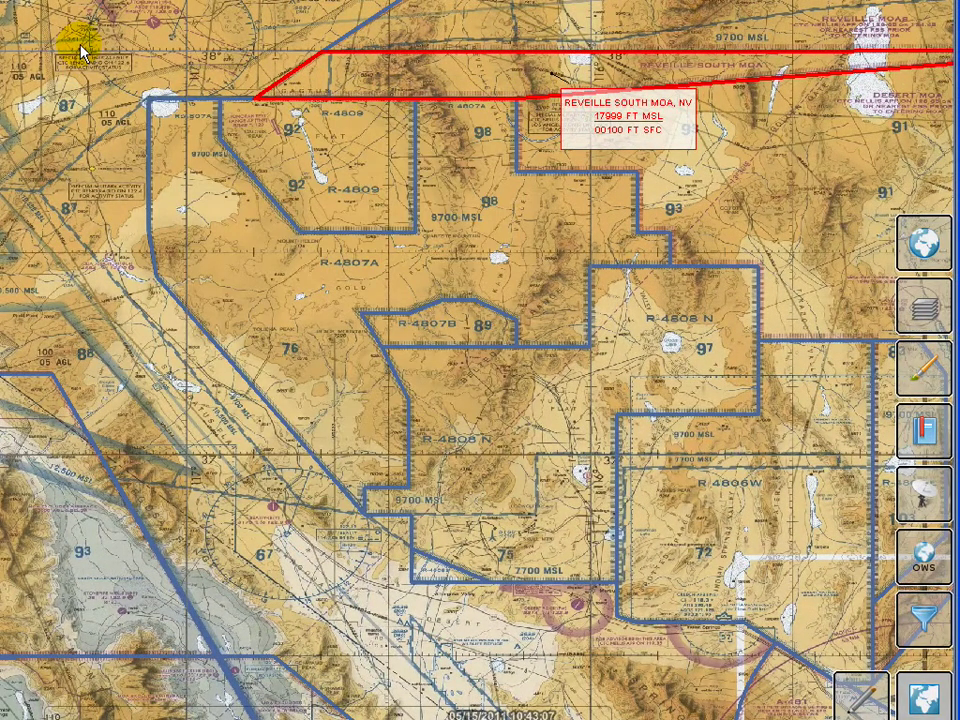
left_click_drag(80, 45, 820, 668)
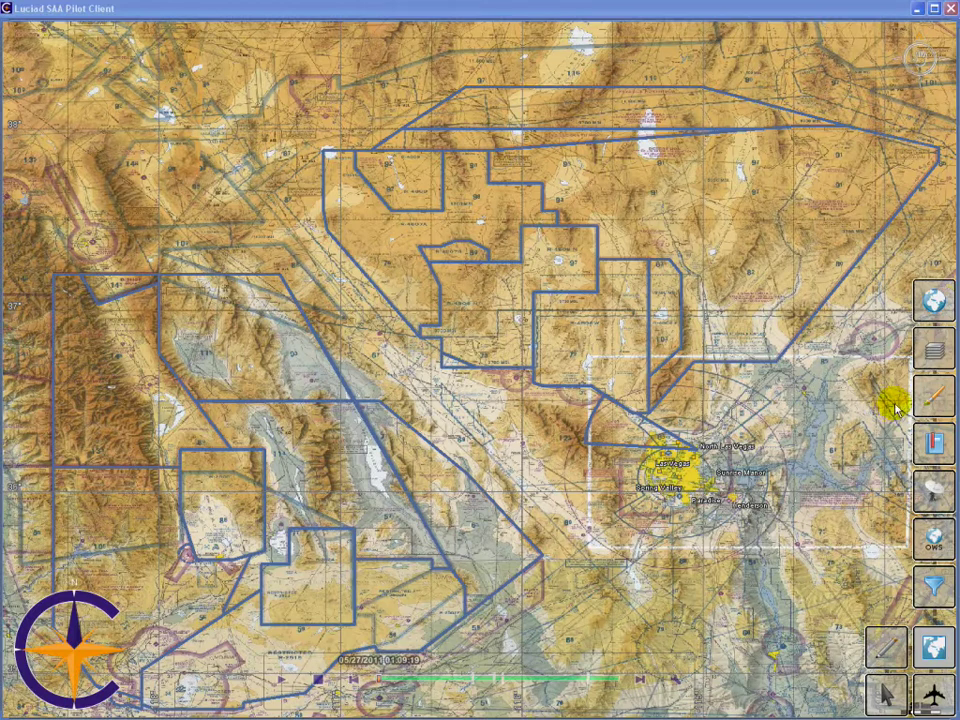
Select SUA2 from the Airspace style list in the pencil flyout.
left_click(933, 395)
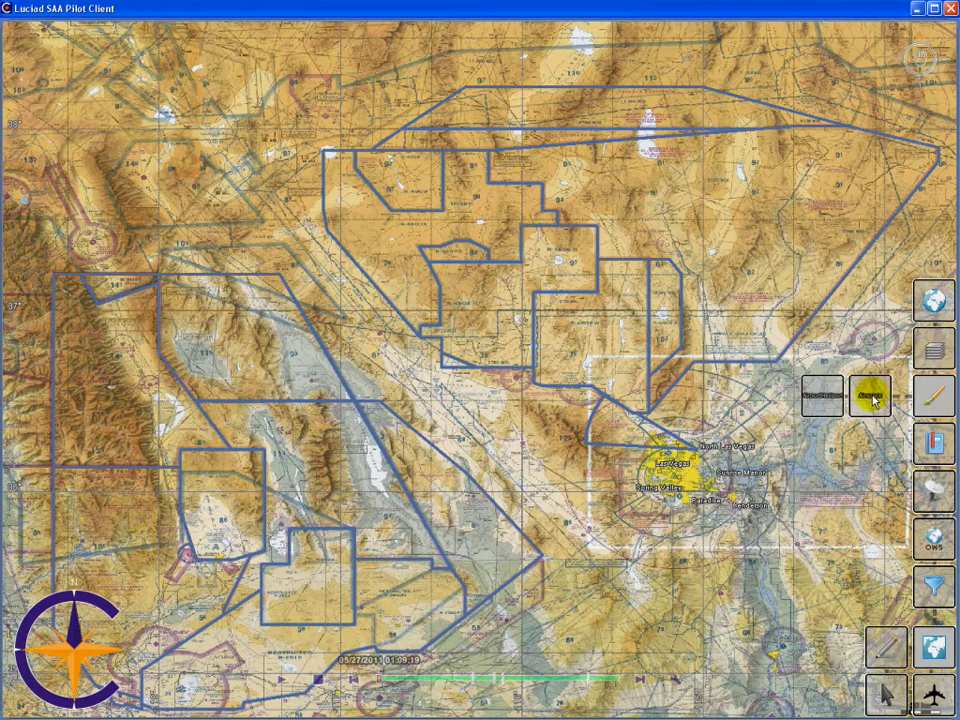
left_click(870, 398)
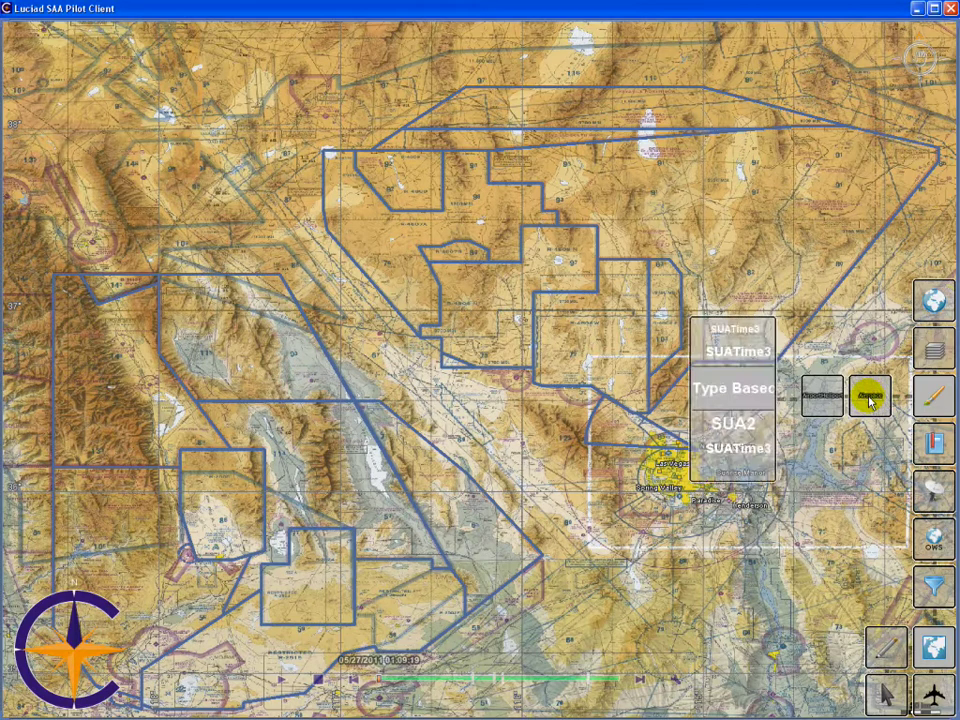
left_click(737, 428)
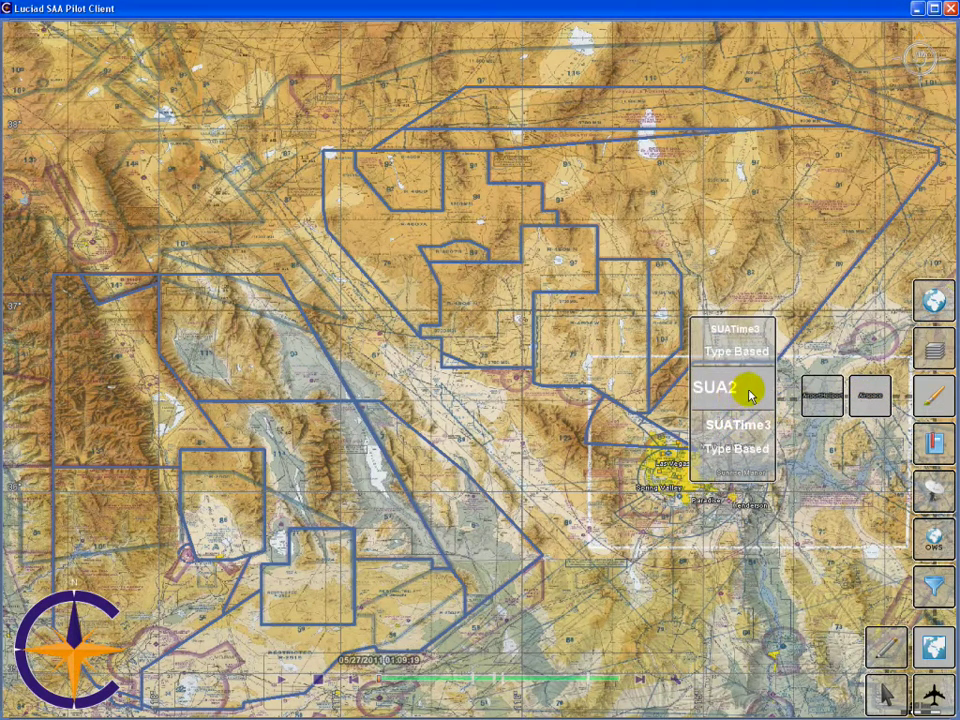
left_click(929, 397)
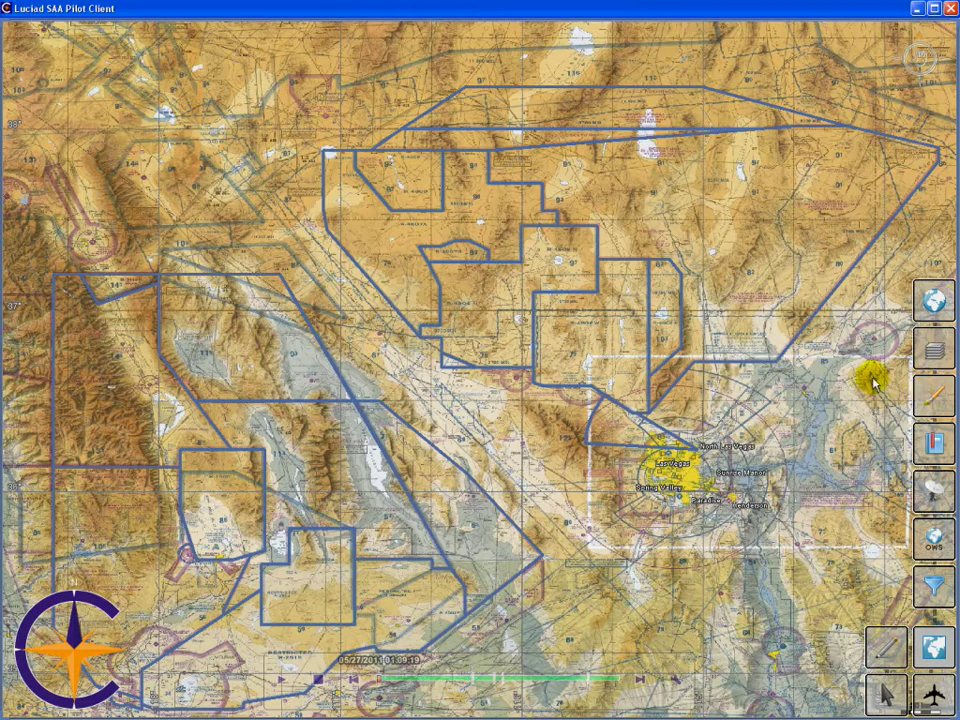
Review the properties of Desert MOA and R-4808N LAS VEGAS, then deselect.
left_click(762, 279)
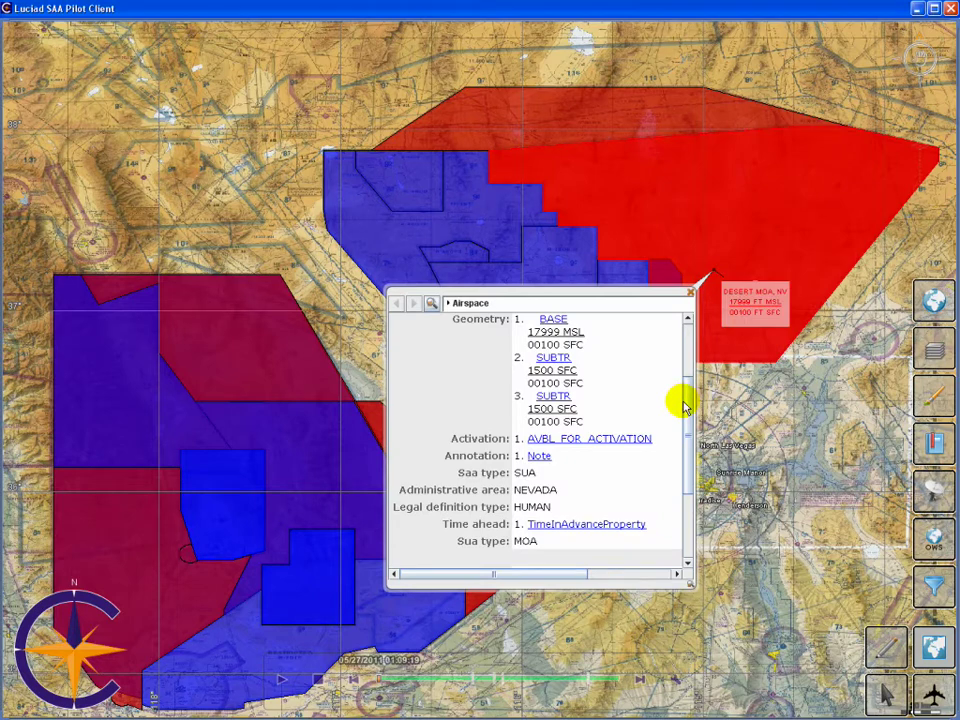
scroll(681, 401, "down", 1)
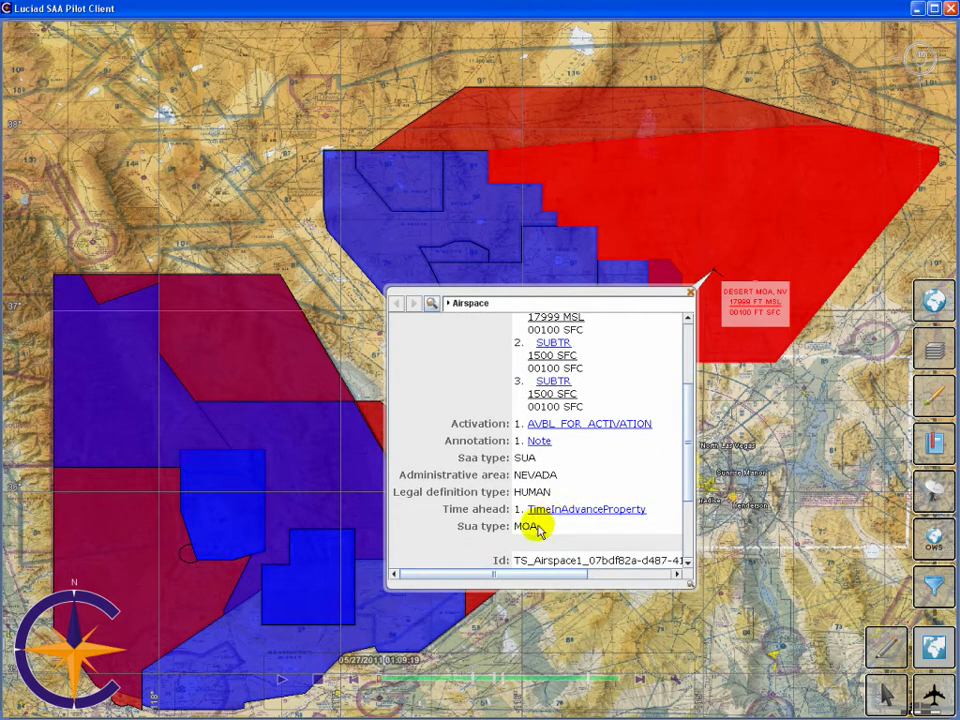
left_click(689, 292)
left_click(476, 313)
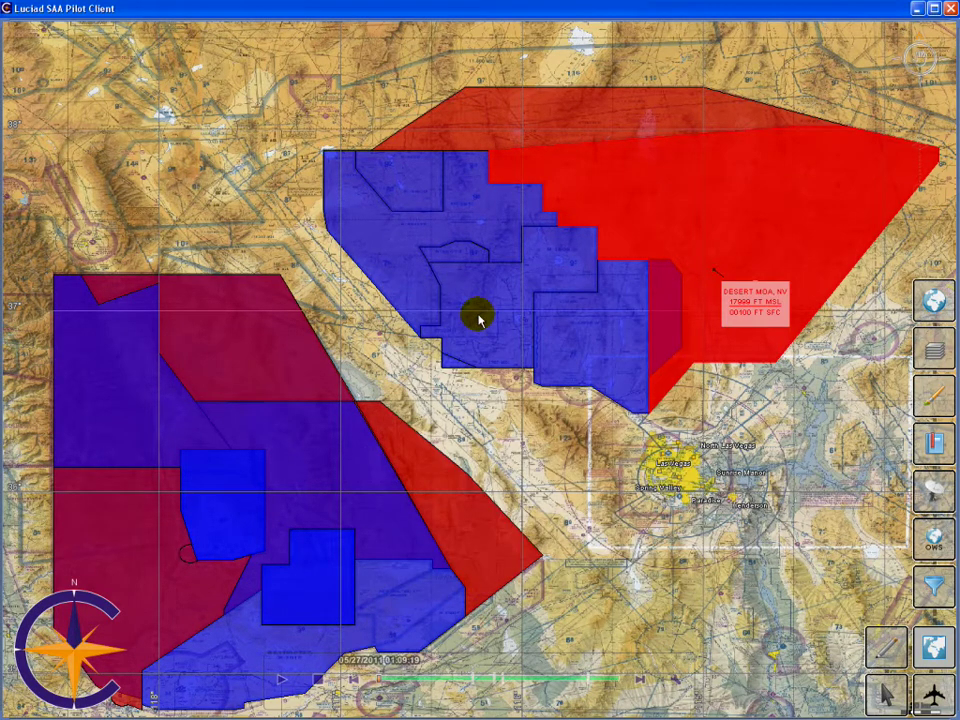
scroll(480, 425, "down", 3)
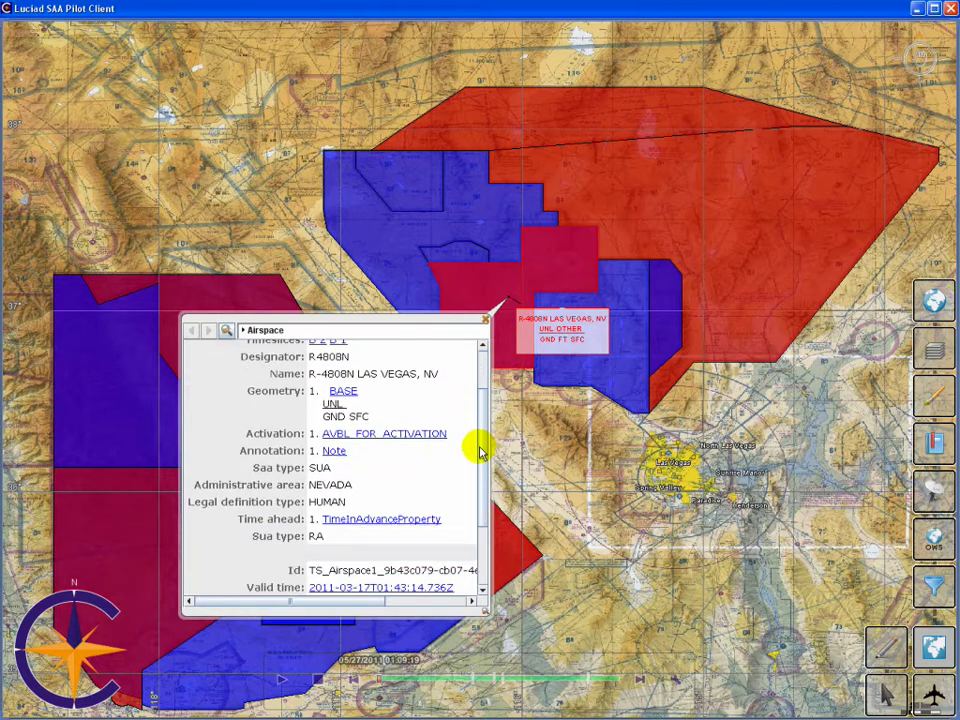
left_click(485, 316)
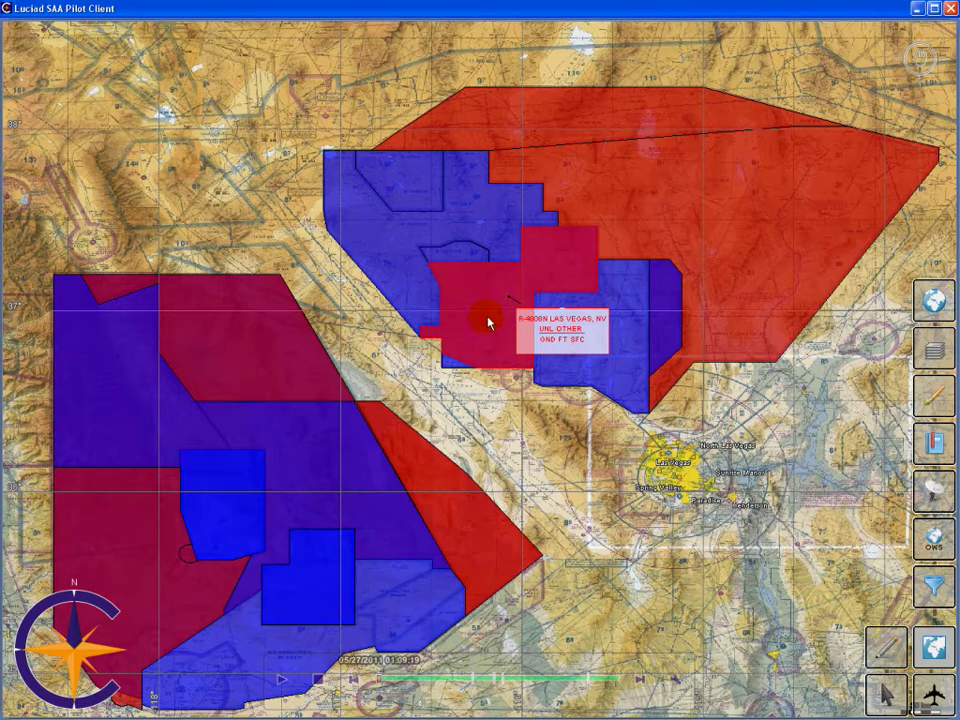
left_click(874, 306)
Apply the time-based SUATime3 airspace style.
left_click(934, 386)
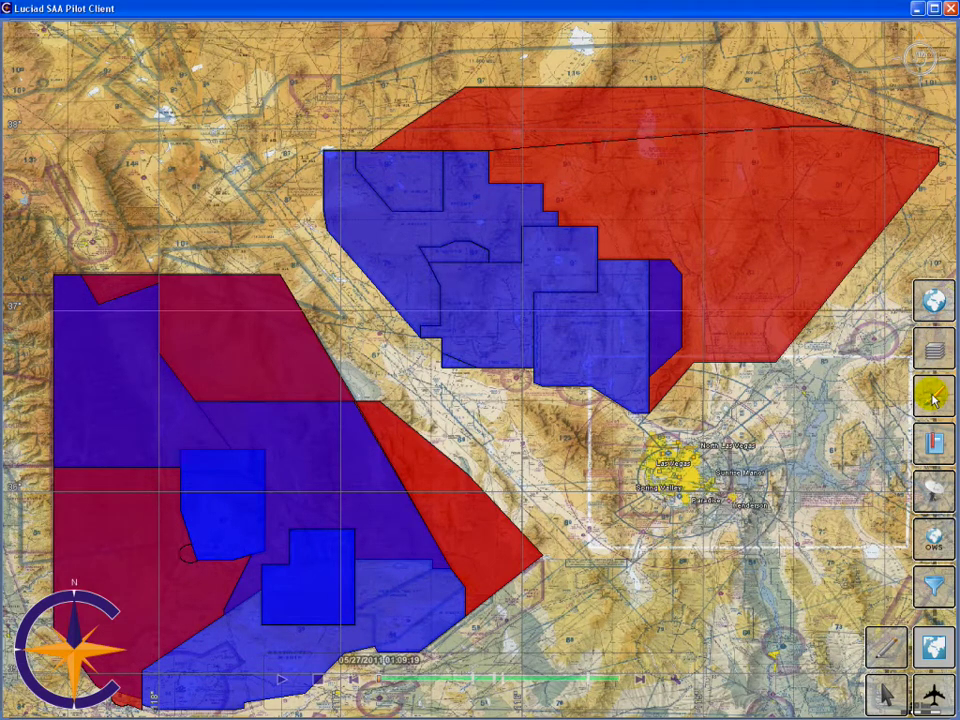
left_click(880, 400)
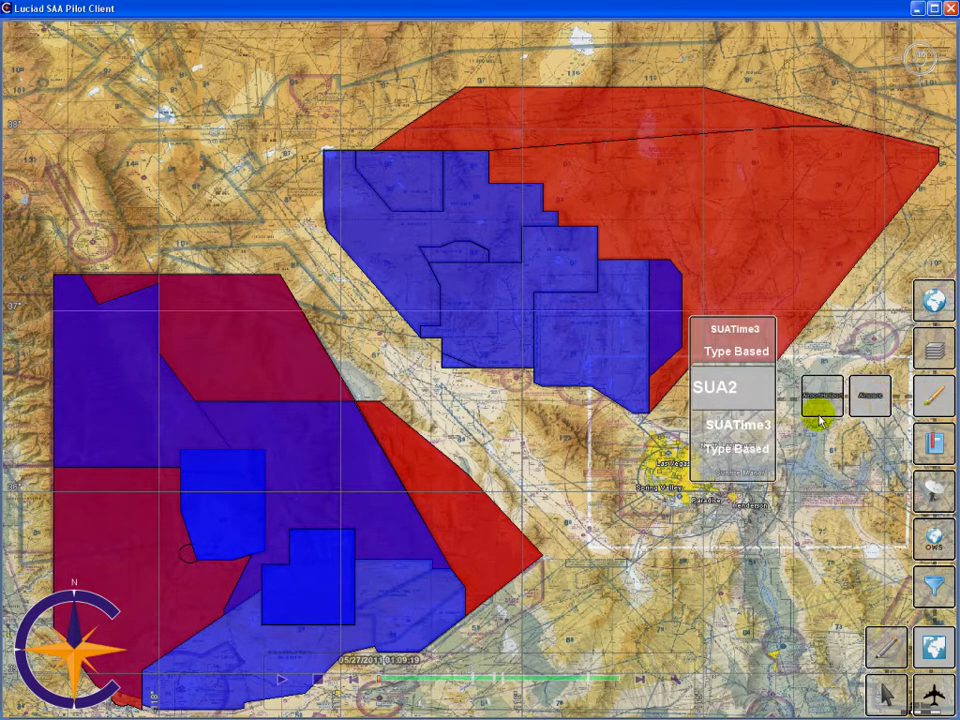
scroll(729, 422, "down", 1)
left_click(730, 392)
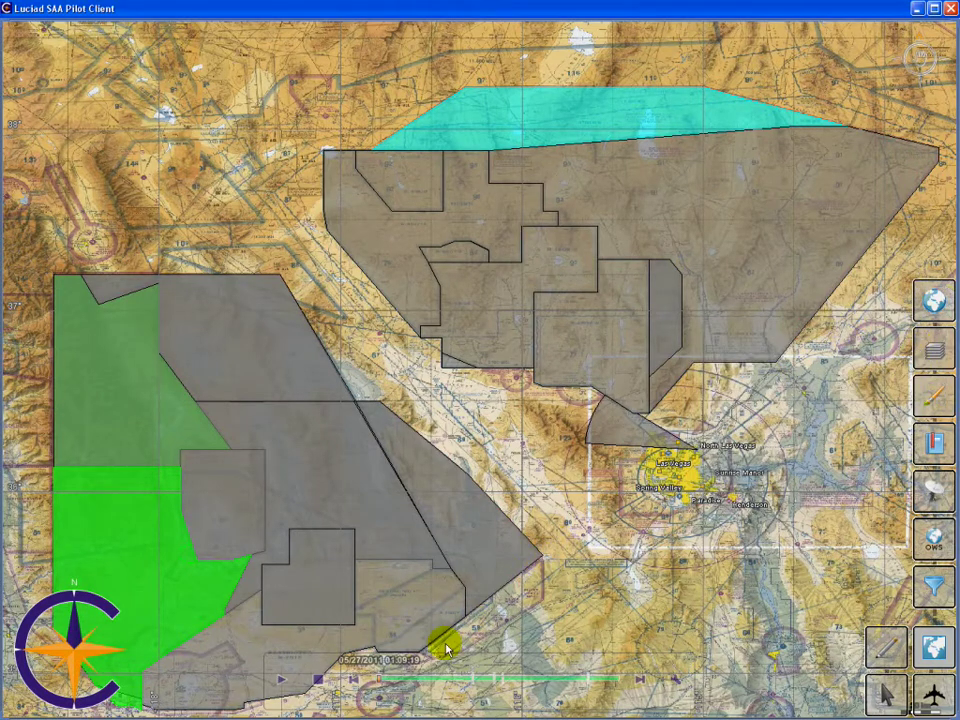
Advance the timeline to 05/28/2011 04:09:38 so every airspace turns grey.
mouse_move(375, 681)
left_click_drag(378, 683, 590, 681)
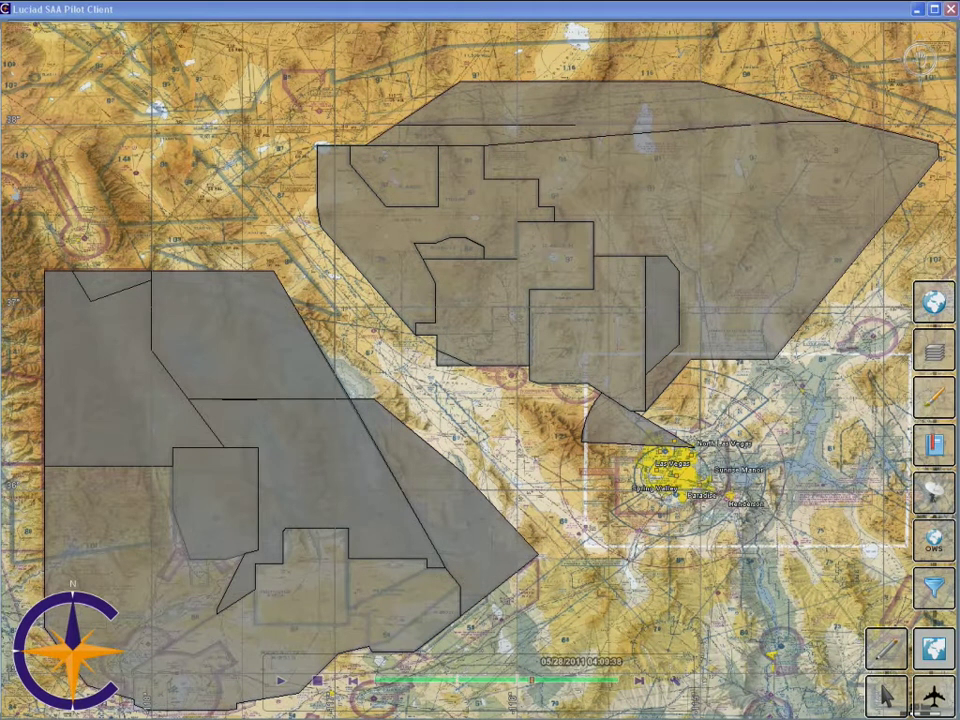
mouse_move(545, 688)
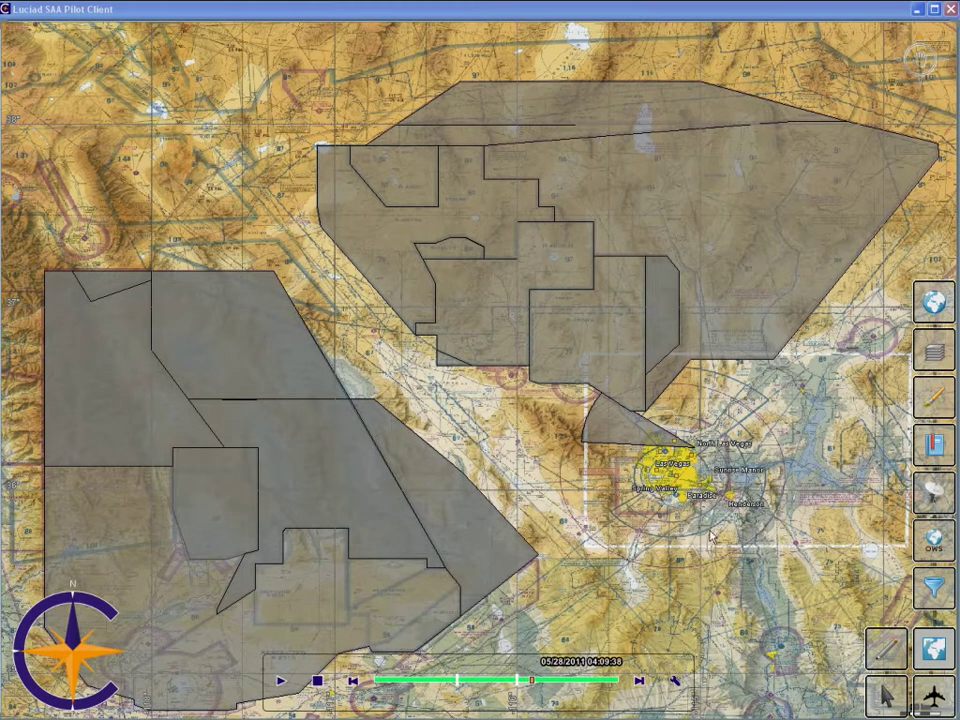
Show the airspaces as 3D volumes and set the time back to 05/27/2011 13:57:51.
left_click(931, 311)
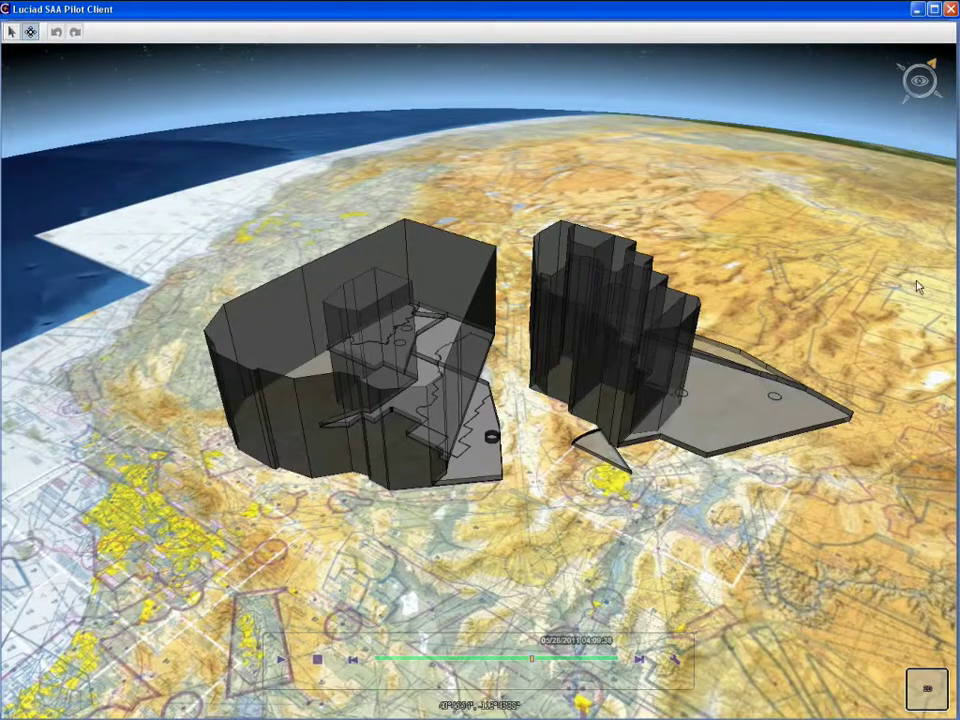
mouse_move(551, 654)
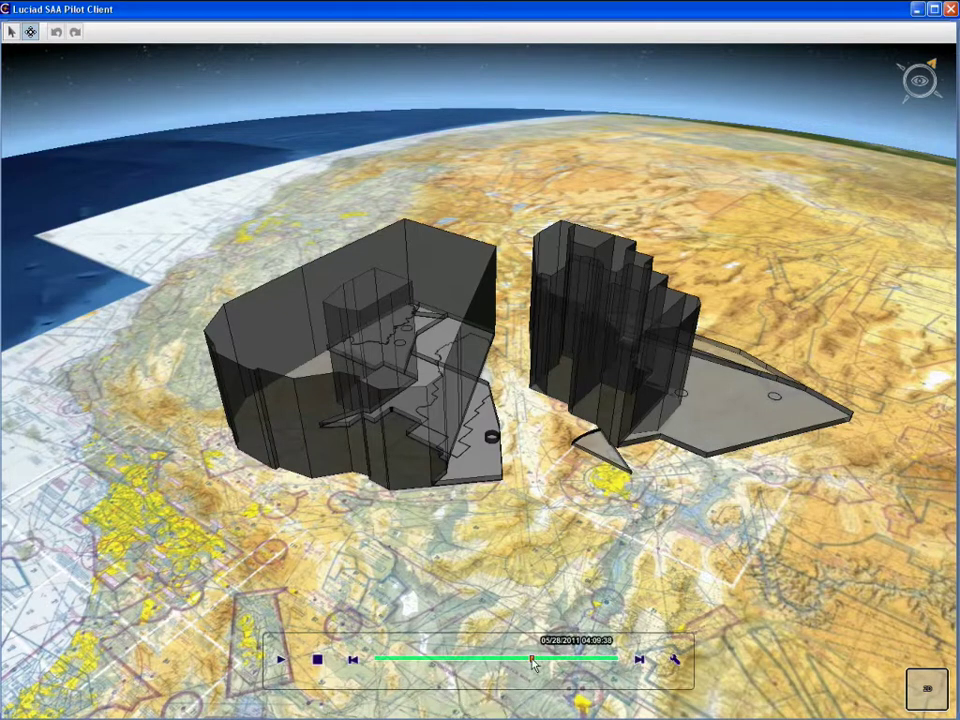
left_click_drag(530, 665, 418, 664)
Zoom in and orbit the 3D view around the airspace volumes.
mouse_move(921, 228)
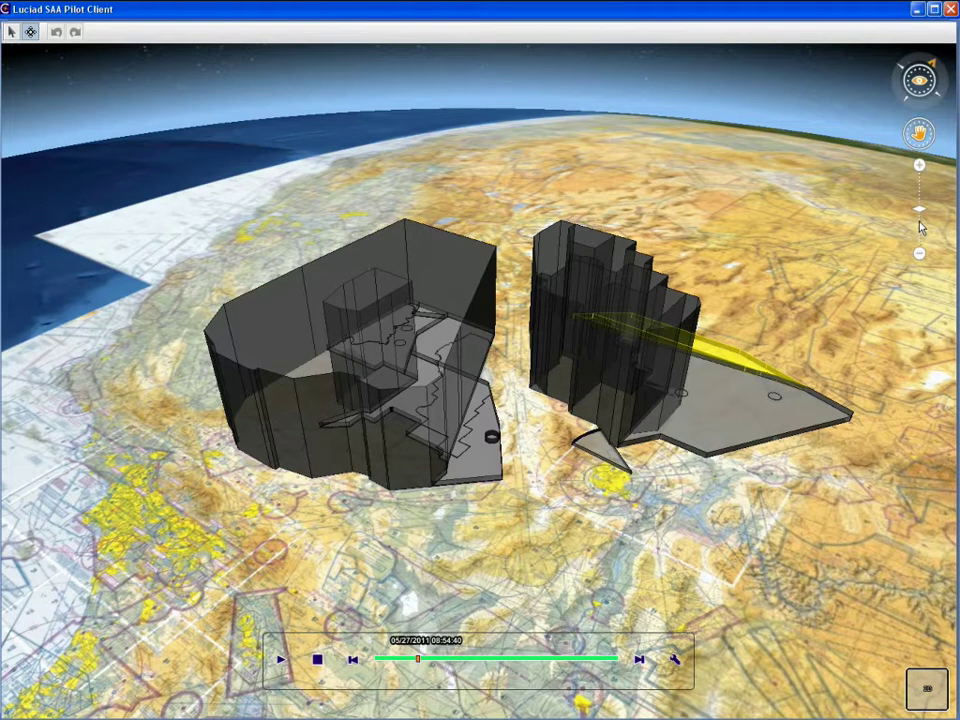
left_click_drag(921, 214, 921, 209)
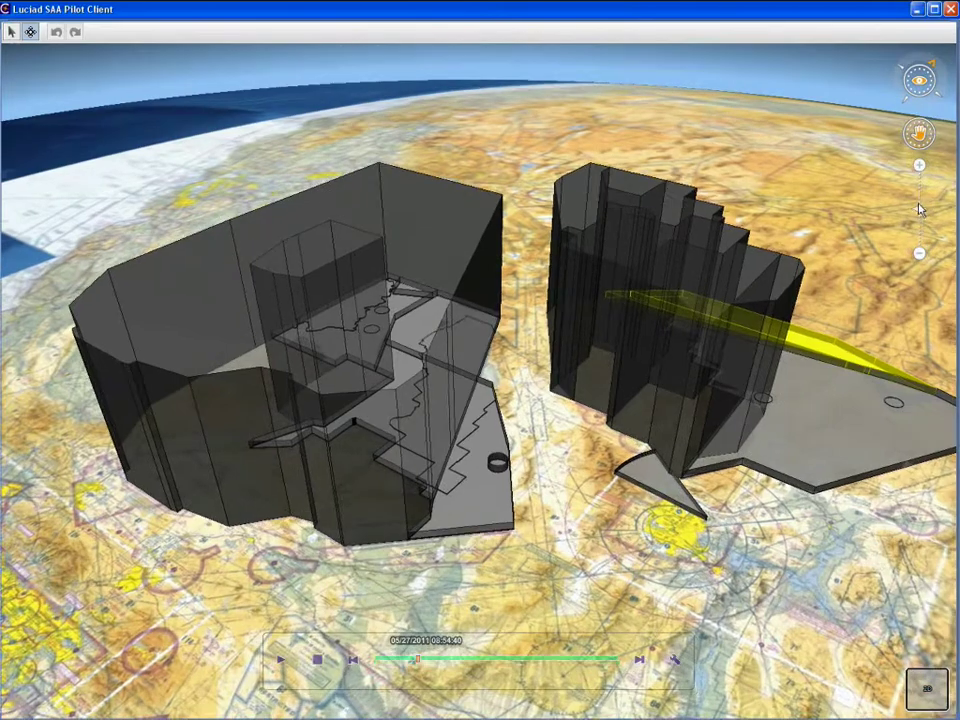
left_click_drag(903, 107, 935, 117)
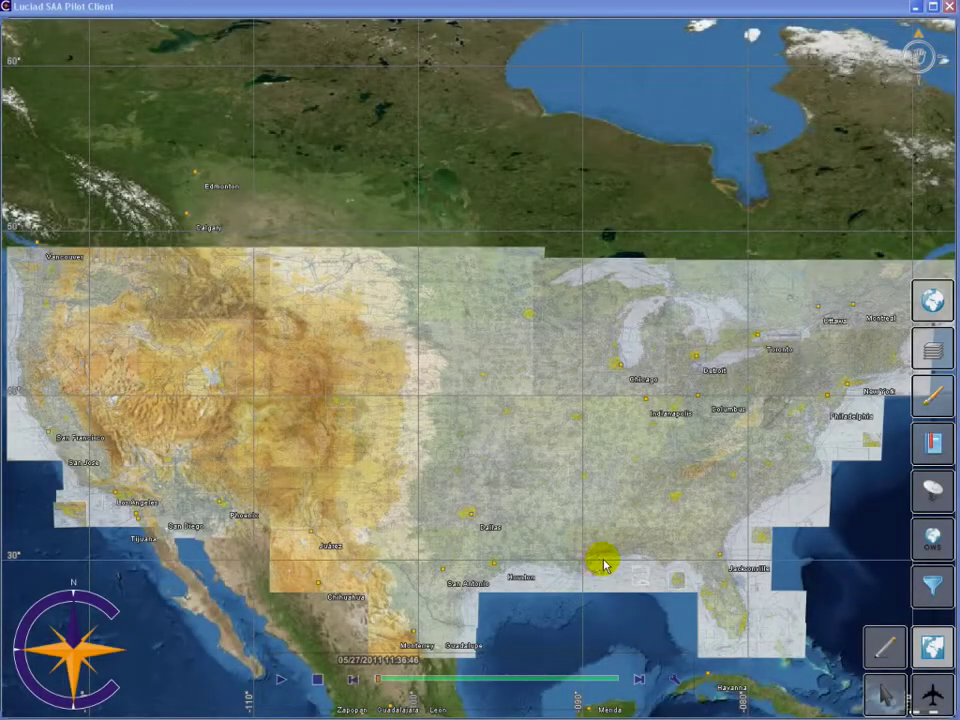
Draw route PIM#6 from Chicago via Nevada to Los Angeles.
left_click(885, 649)
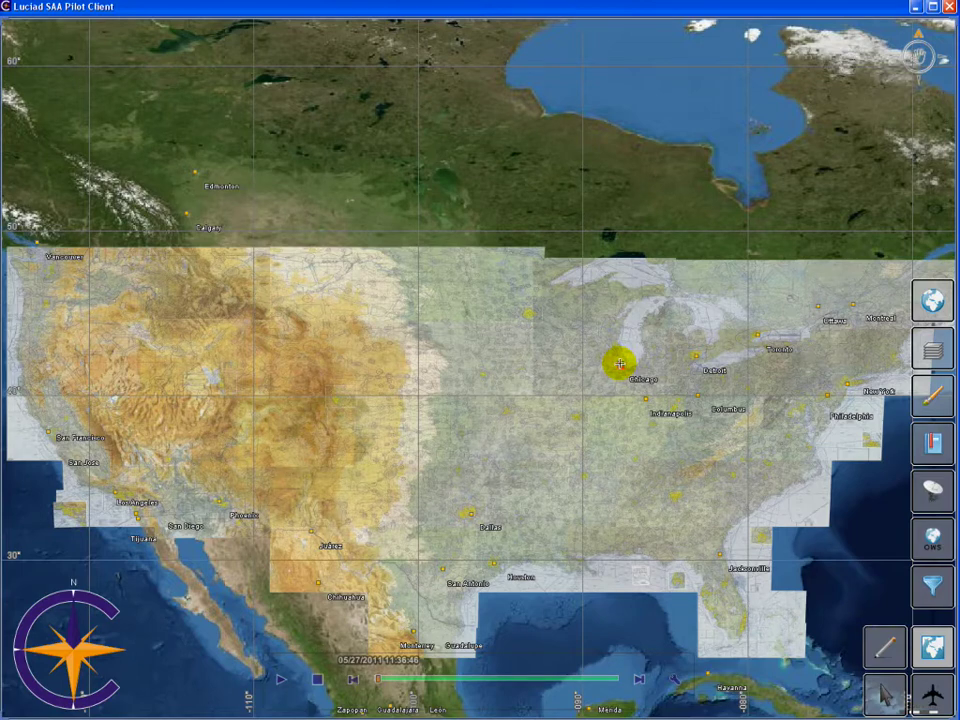
left_click_drag(619, 363, 192, 421)
left_click(192, 421)
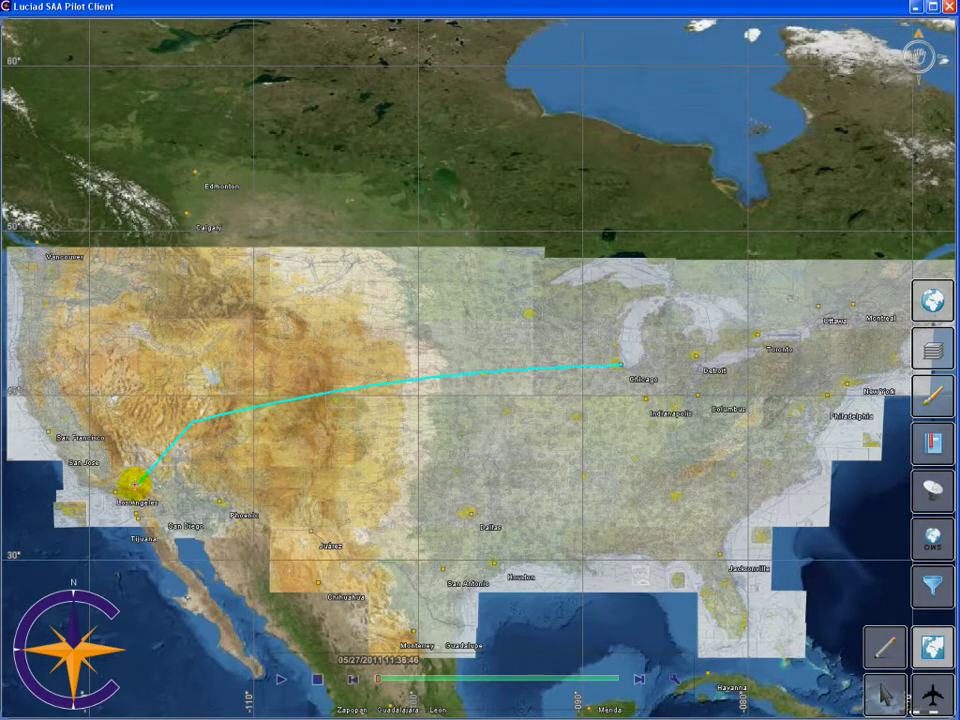
double_click(113, 493)
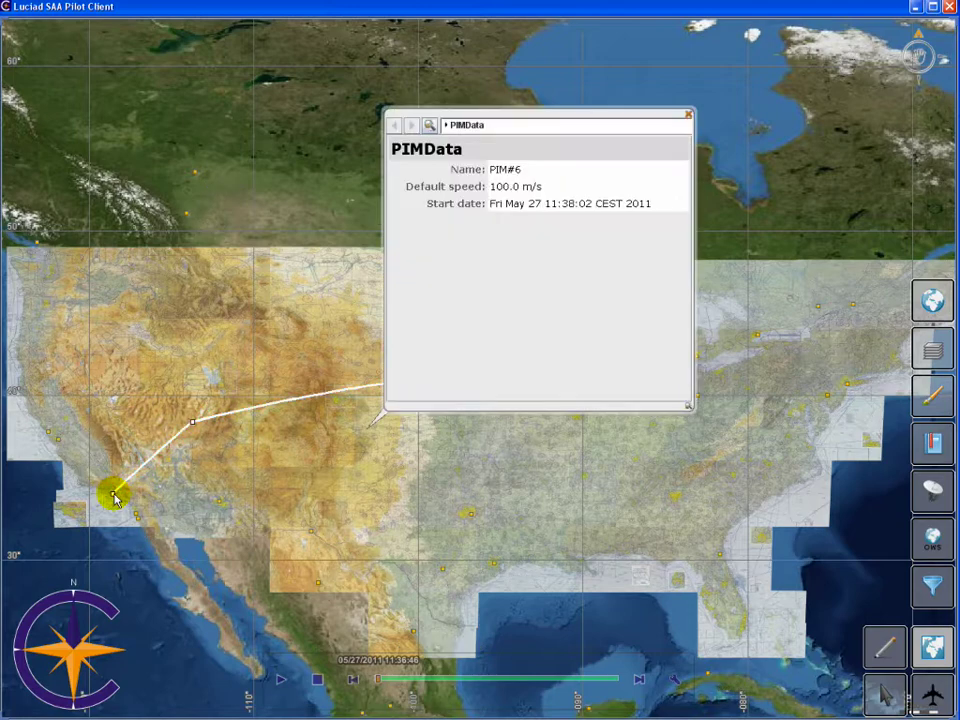
left_click(688, 117)
Wrap the route in a buffer corridor 250000 wide.
left_click(870, 641)
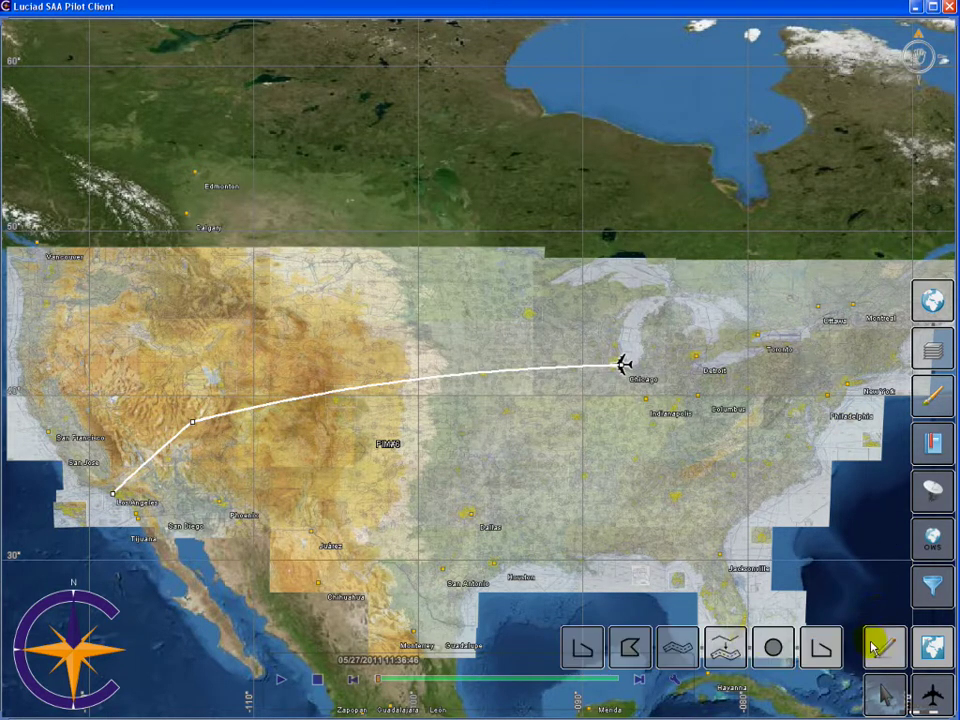
left_click(725, 648)
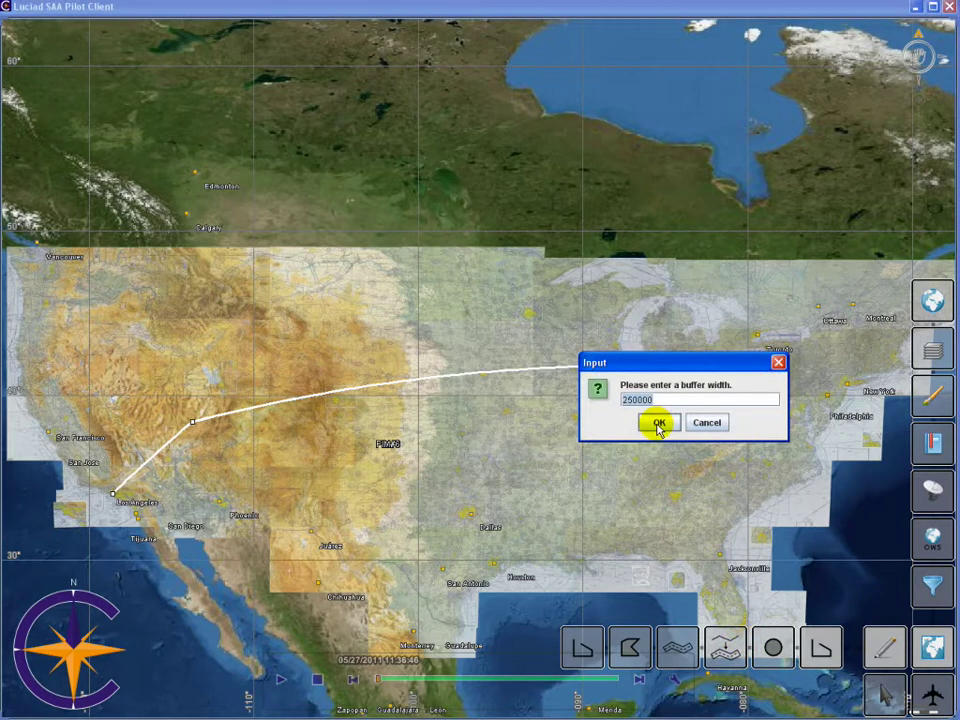
left_click(660, 422)
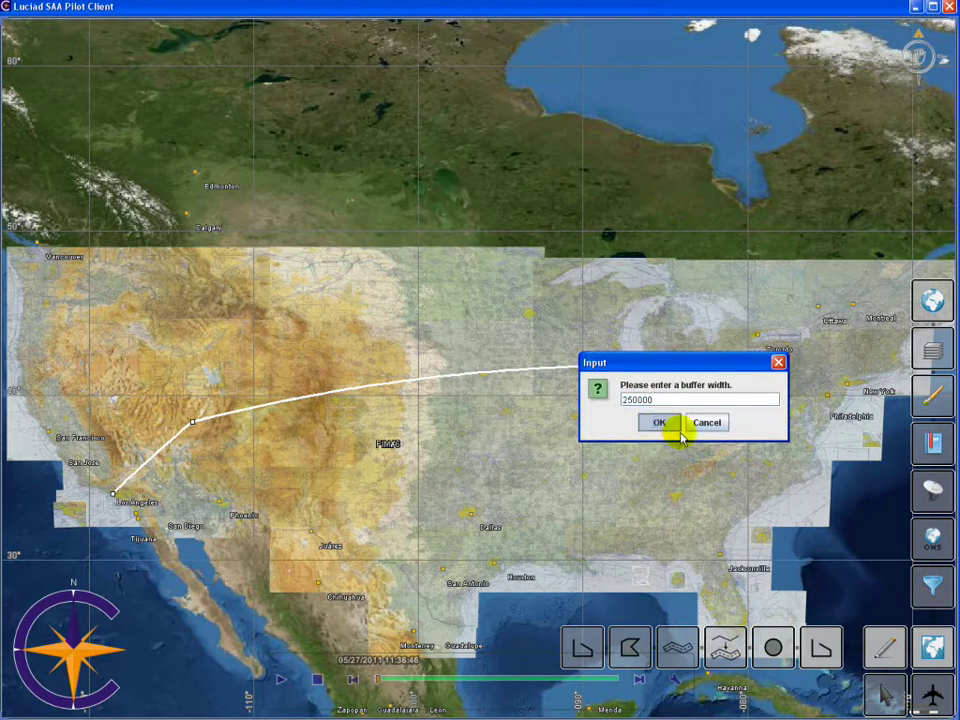
left_click(884, 651)
left_click(932, 588)
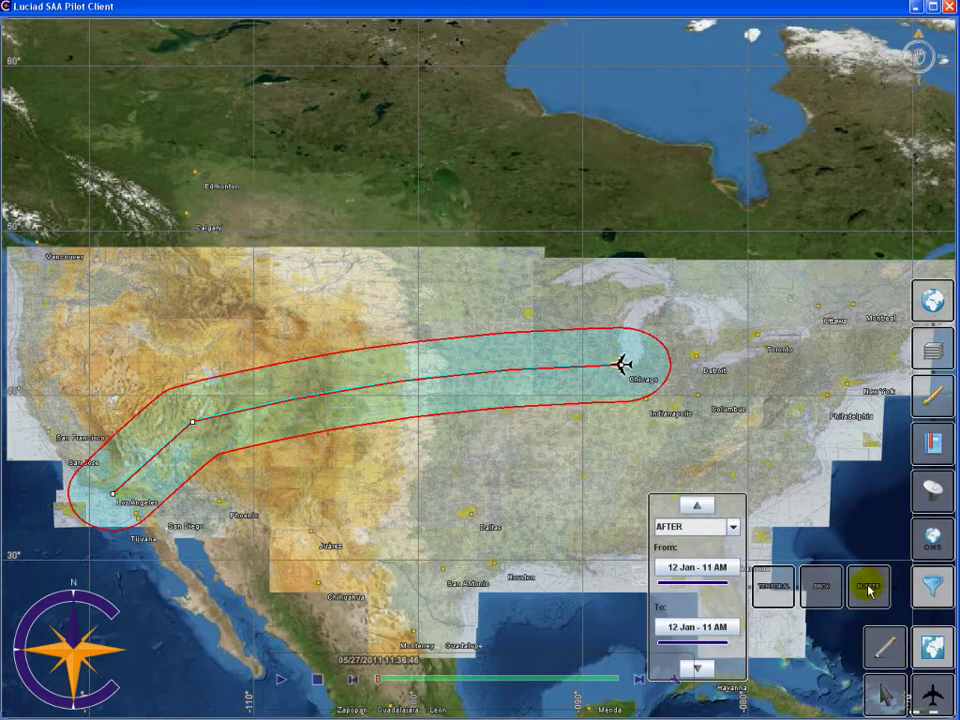
Choose the LUCIAD OWS server's ASE airspace feature type.
left_click(932, 591)
left_click(932, 540)
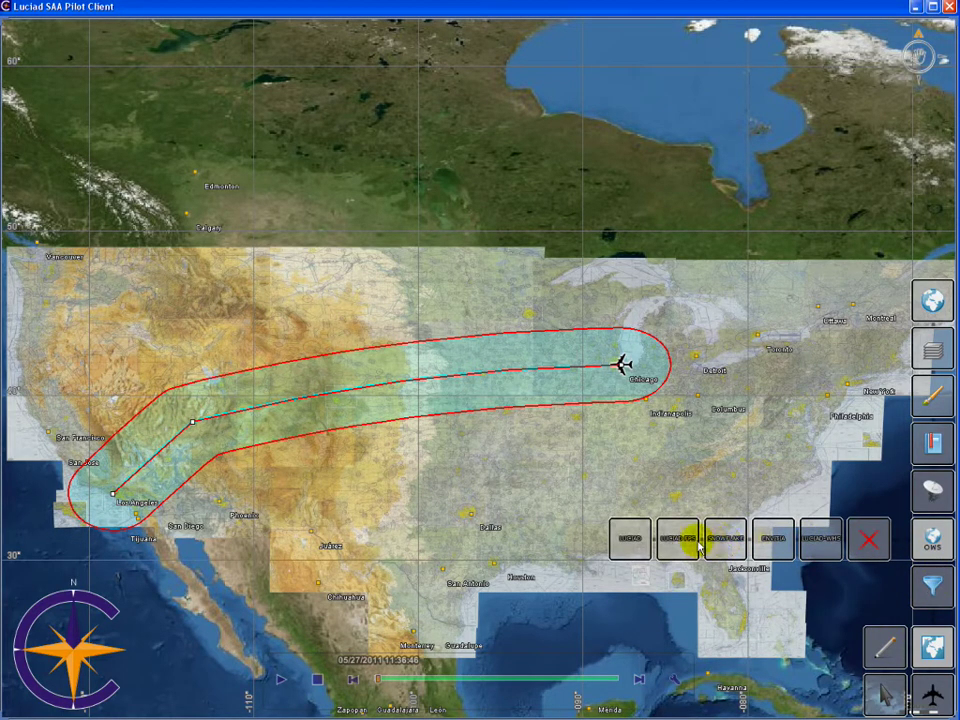
left_click(630, 548)
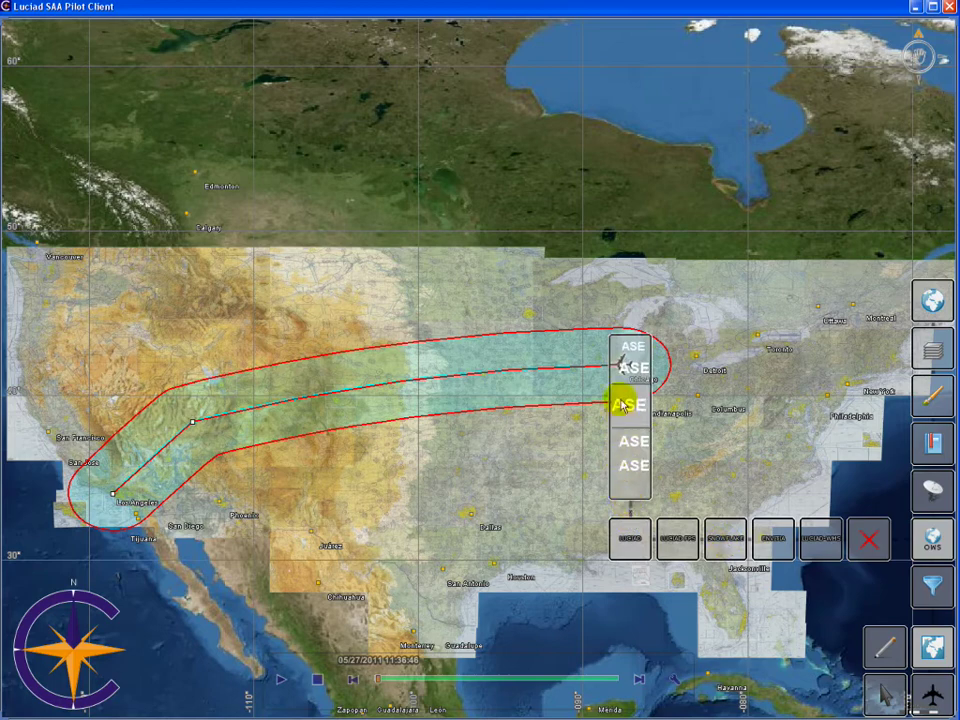
left_click(622, 404)
left_click(933, 542)
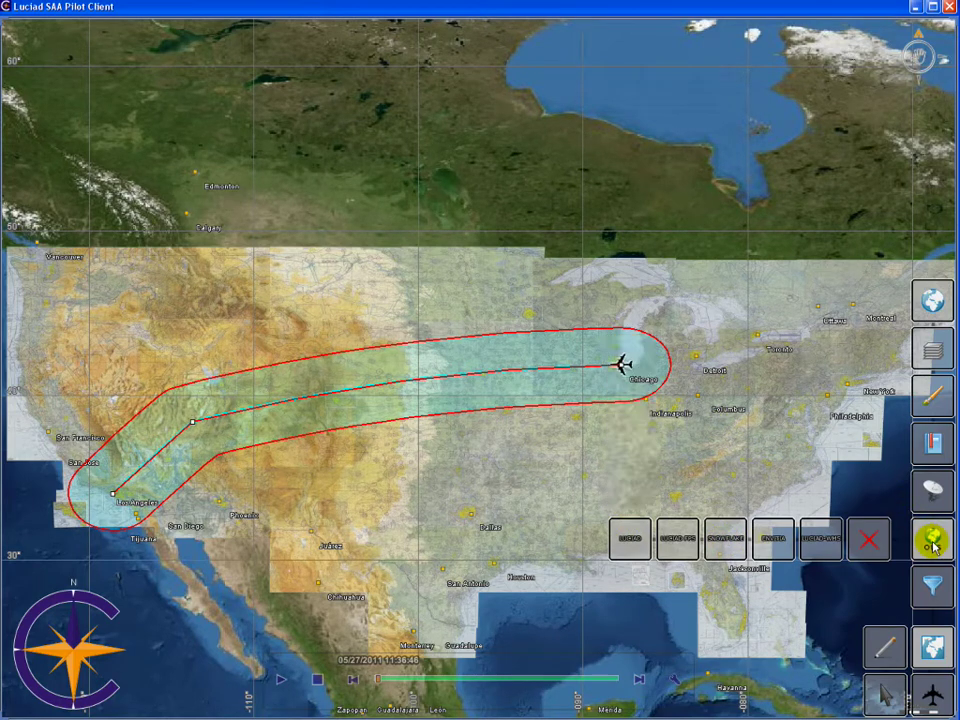
Subscribe to the ASE airspace data to load the buffer's airspaces.
left_click(931, 500)
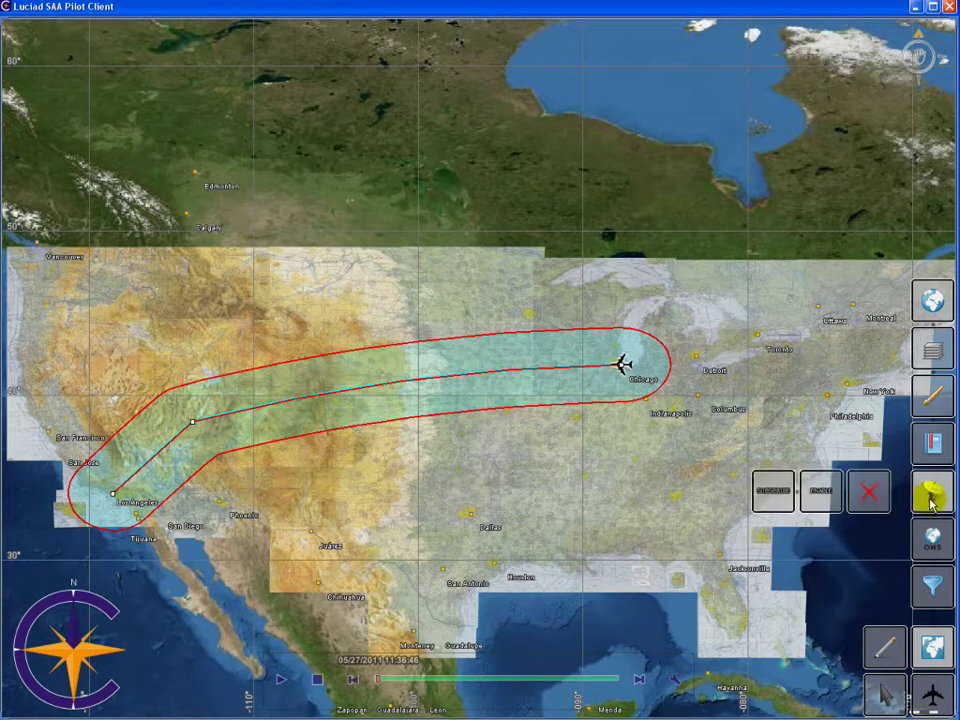
left_click(770, 491)
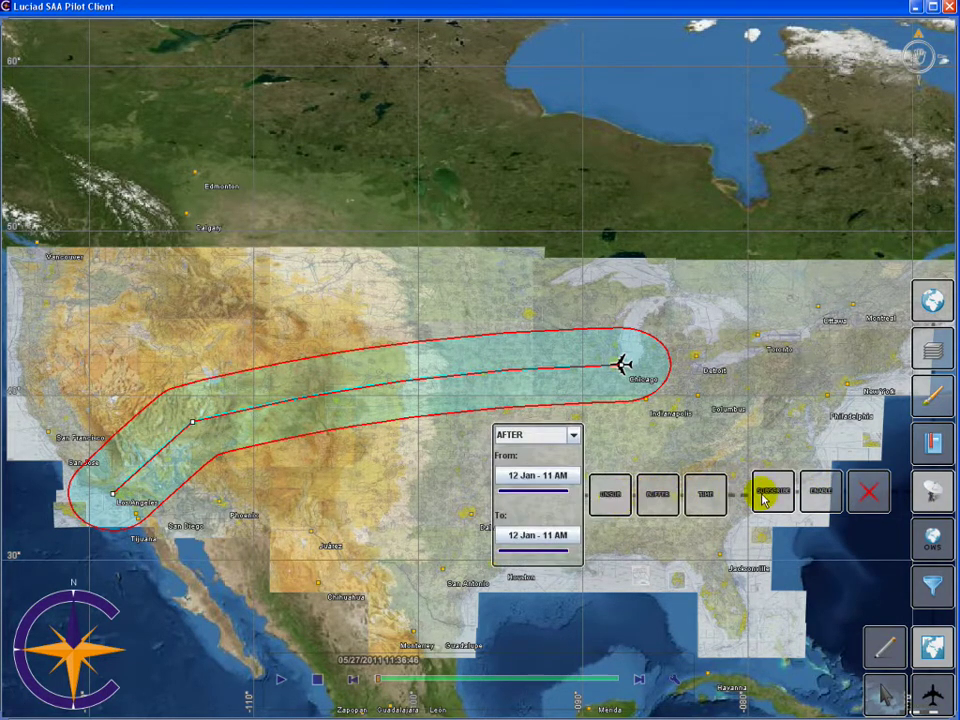
left_click(944, 497)
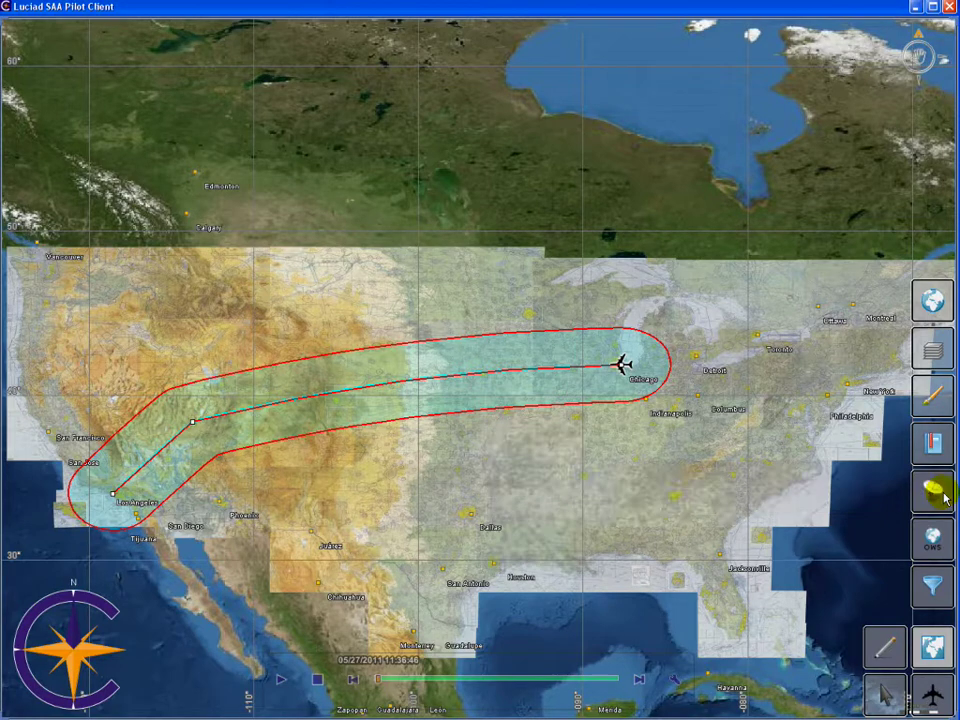
Apply the SUATime3 time-based style to the route's airspaces.
left_click(935, 405)
left_click(866, 393)
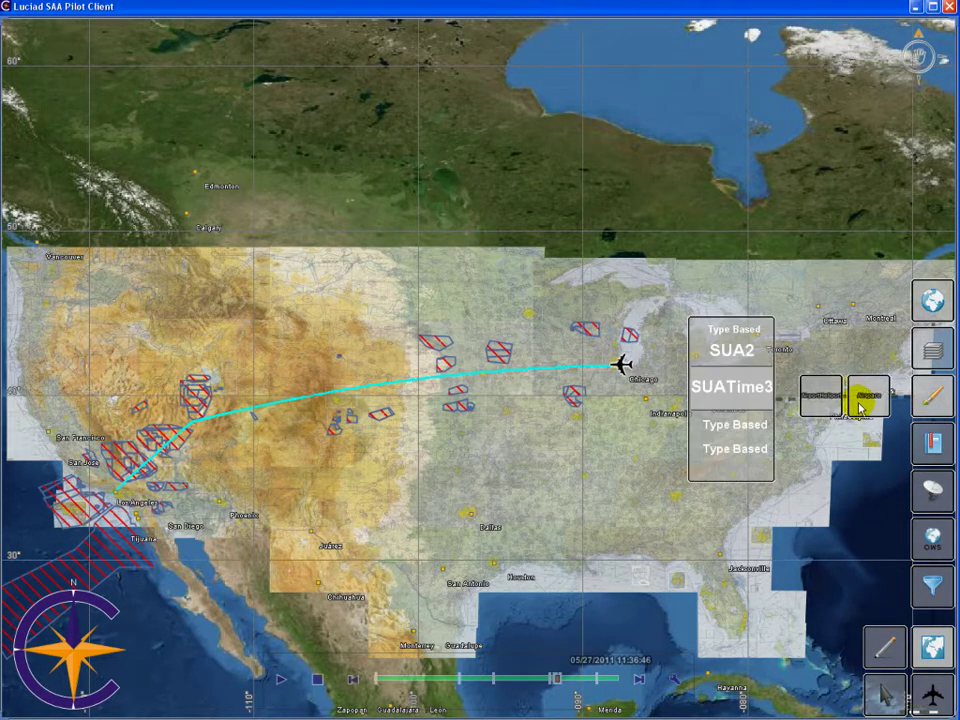
left_click(758, 392)
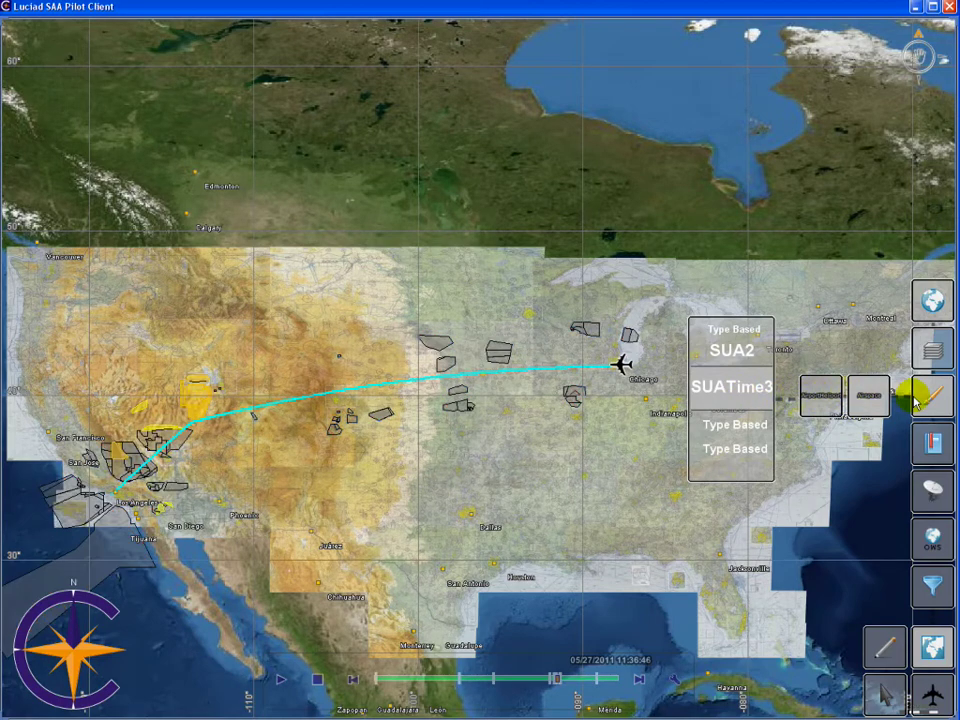
left_click(930, 402)
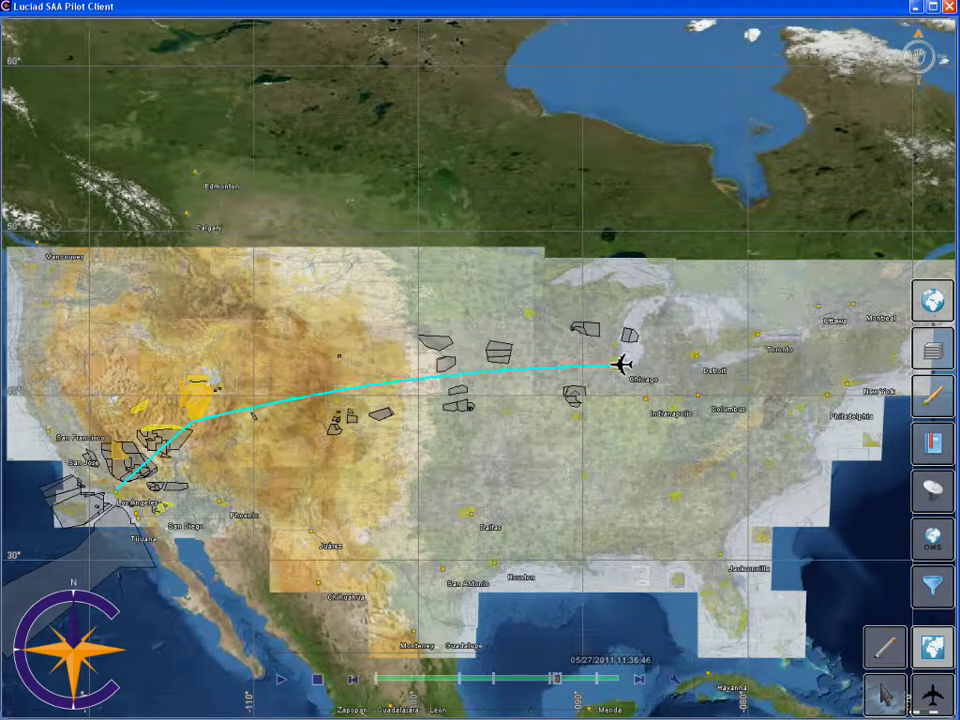
Shorten the simulation time range by pulling its end earlier and its start later.
left_click(675, 679)
left_click_drag(617, 643, 583, 643)
left_click_drag(509, 645, 557, 652)
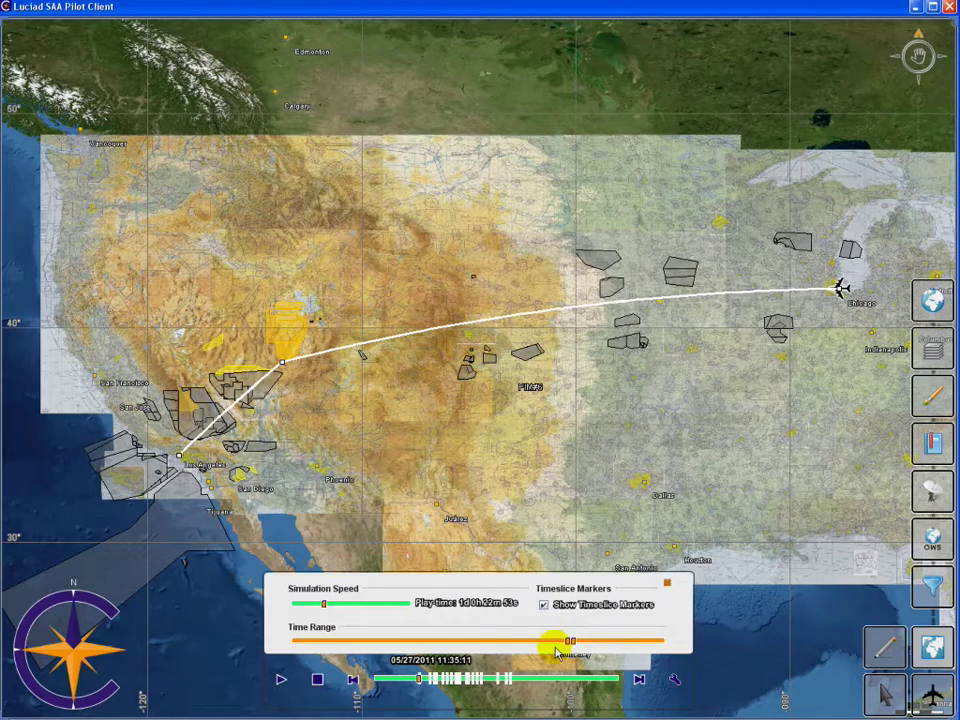
Advance the flight along the timeline so the Nevada airspaces turn red and two DNOTAMs appear.
left_click(667, 582)
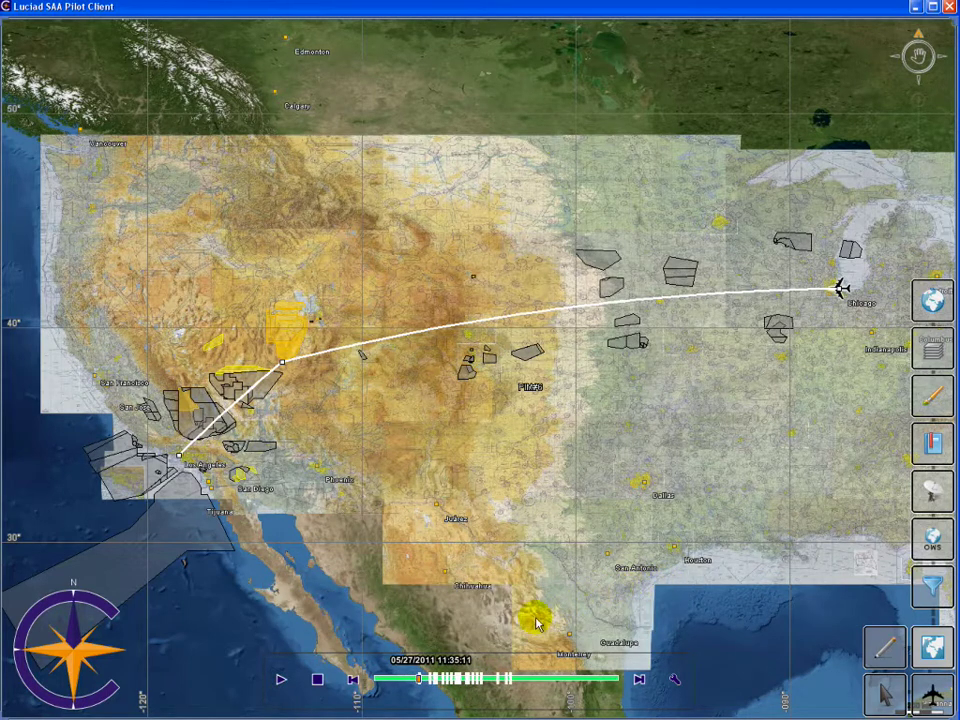
left_click_drag(420, 684, 455, 683)
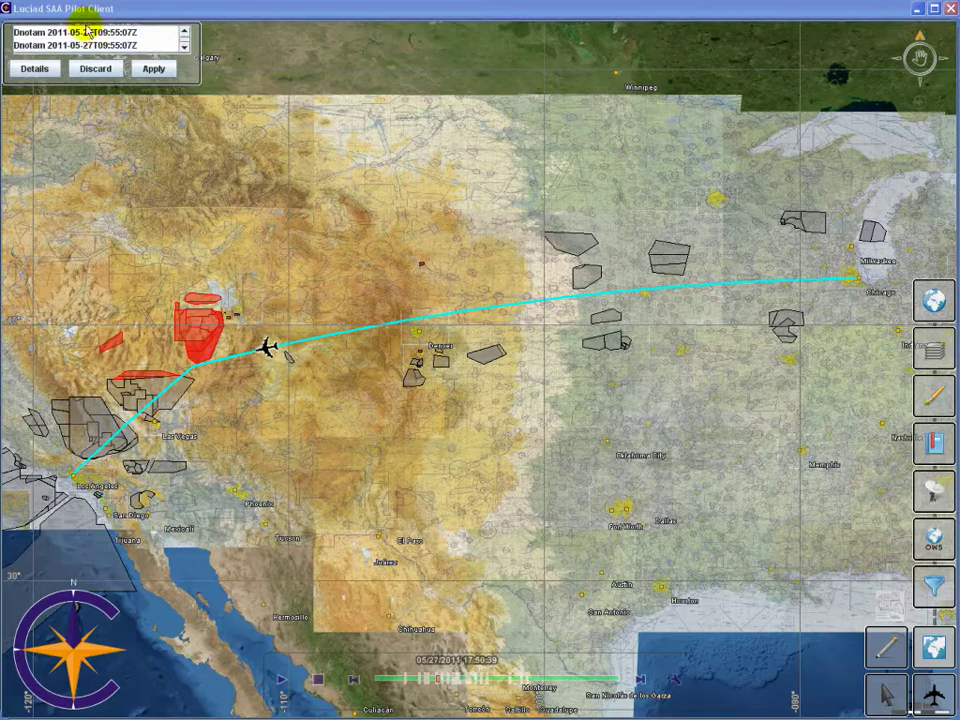
Zoom to DESERT MOA, NV, apply its DNOTAM, and check the new ACTIVE 10:00–19:00Z timeslice.
left_click(35, 69)
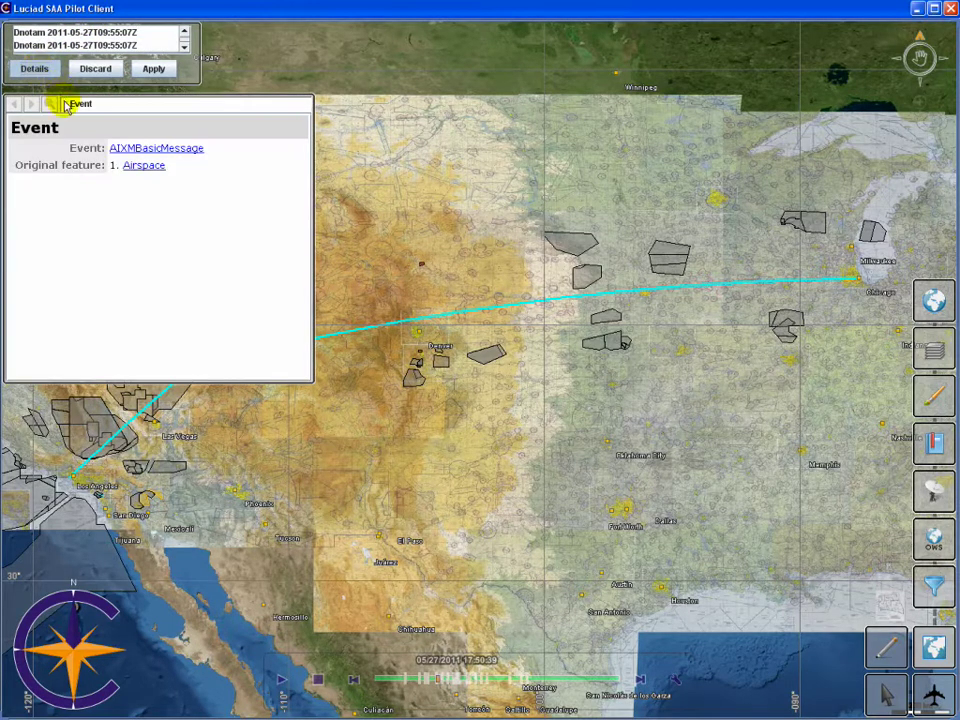
left_click(143, 166)
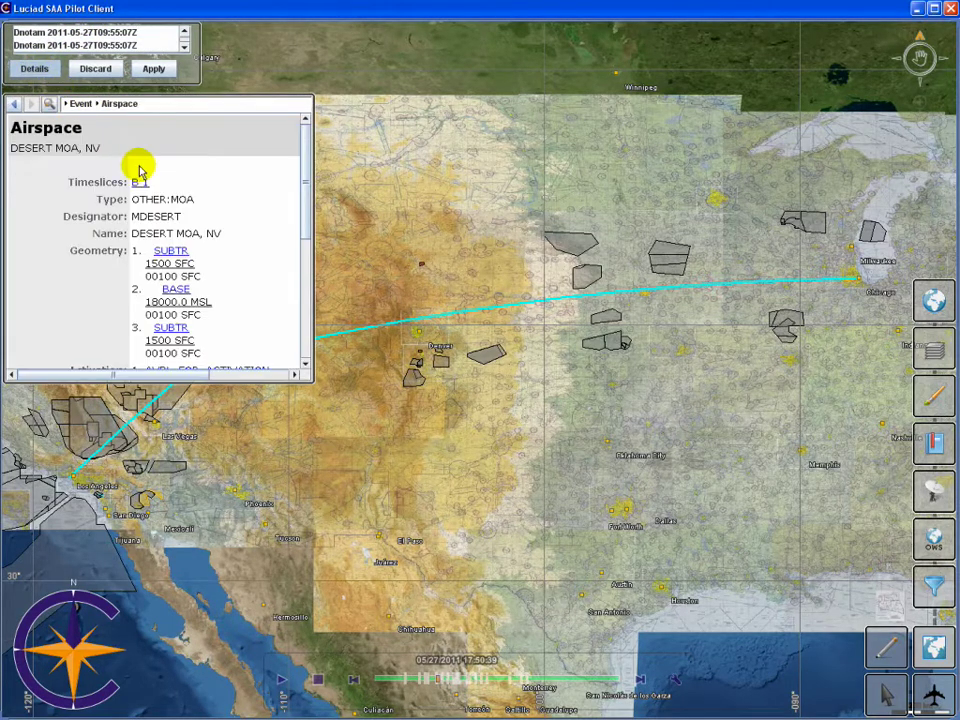
left_click(48, 105)
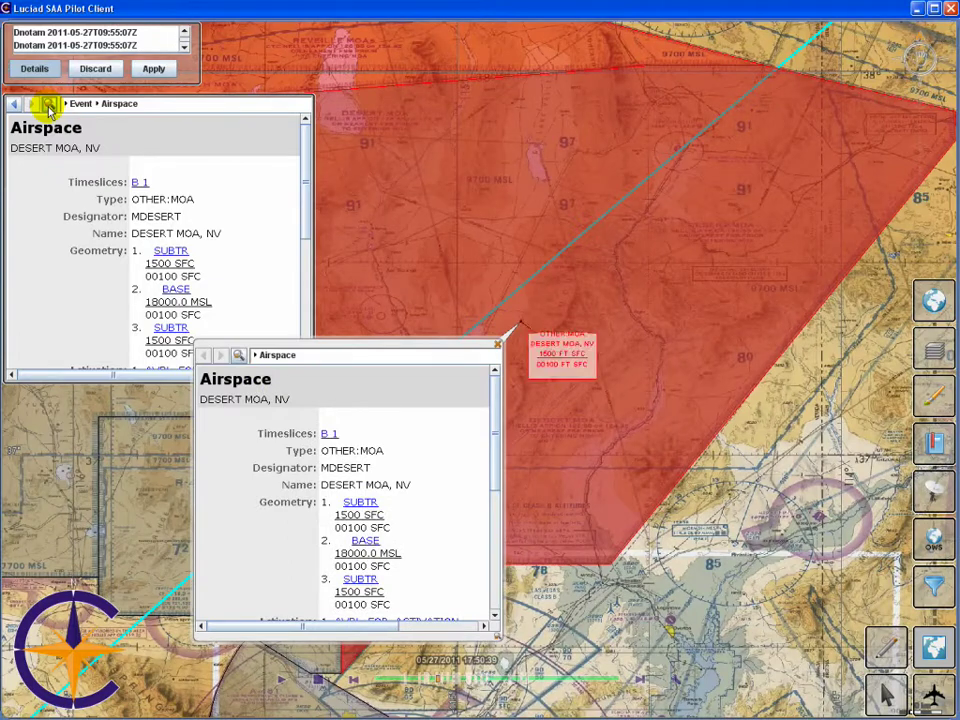
left_click(156, 69)
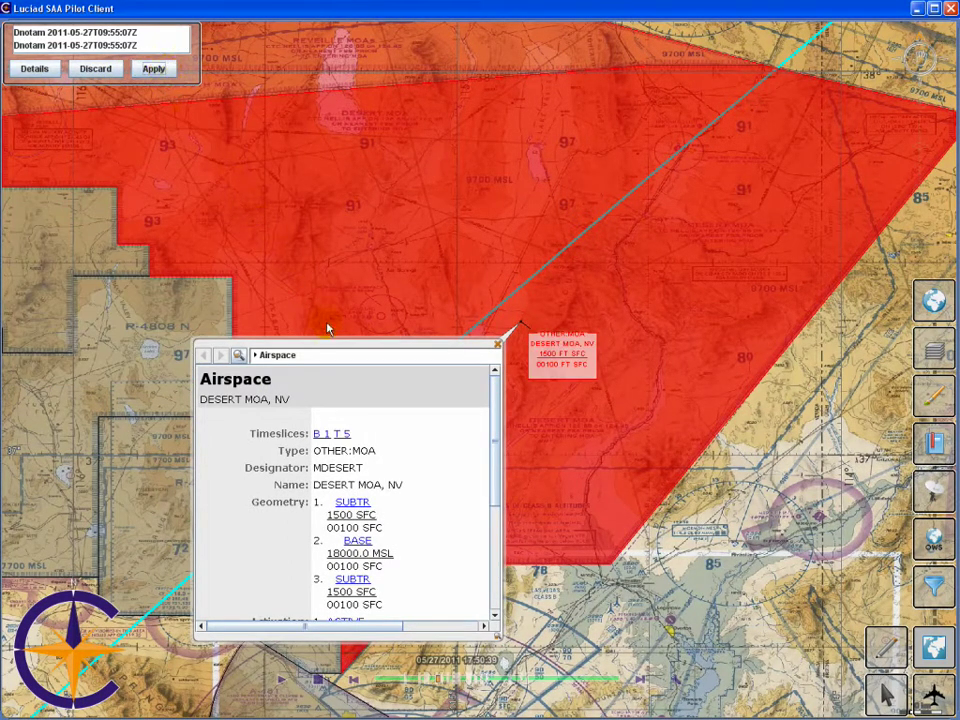
left_click(345, 434)
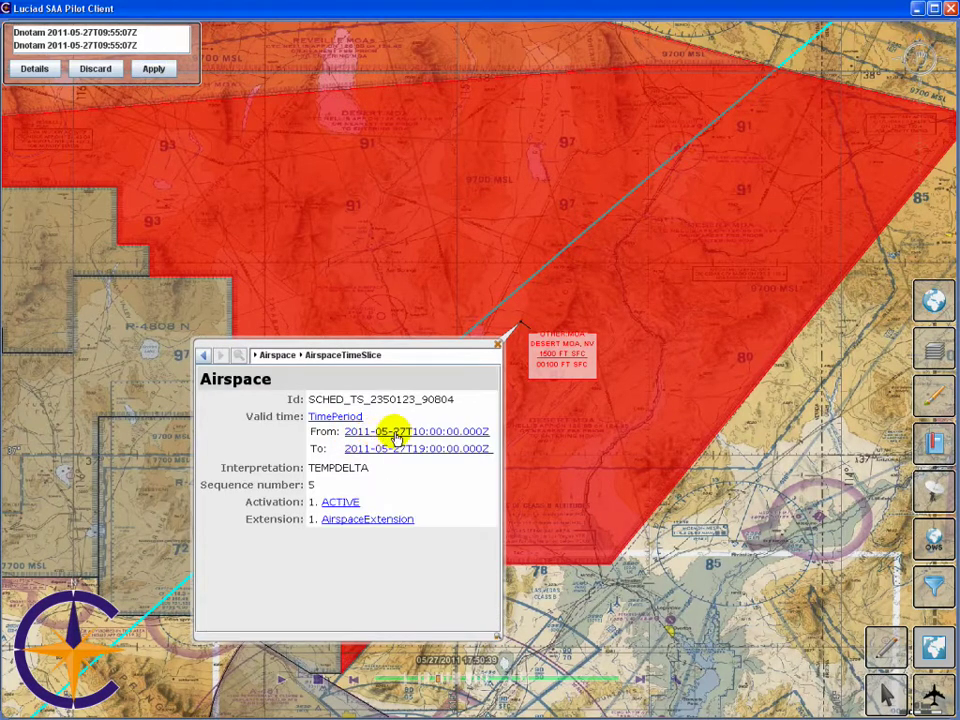
left_click(498, 347)
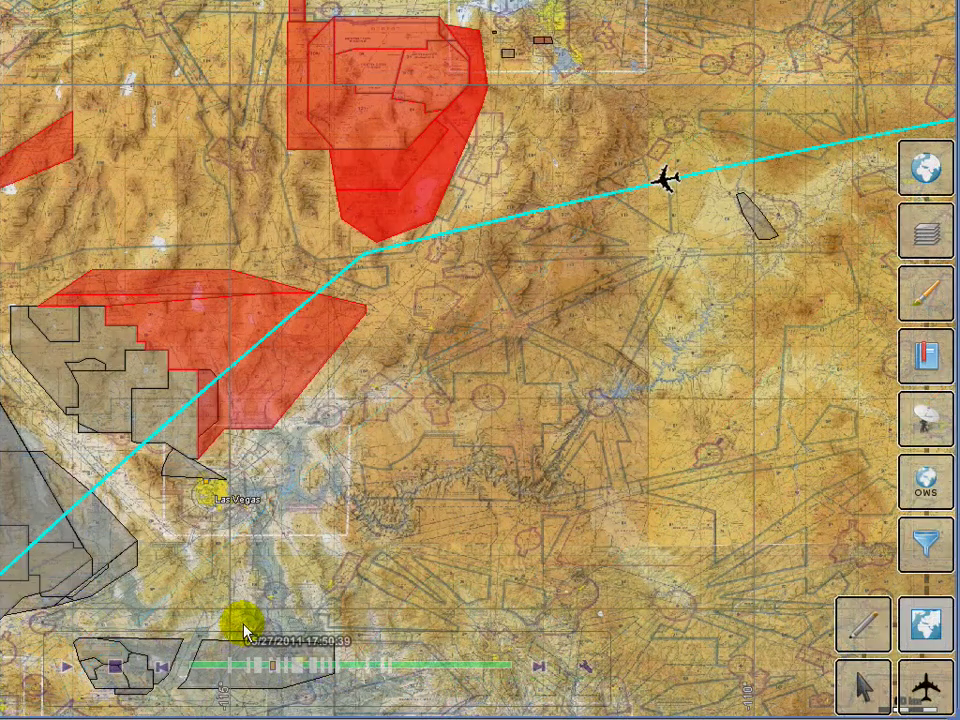
Play the flight simulation and pause it at 05/27/2011 19:02:35.
left_click(66, 670)
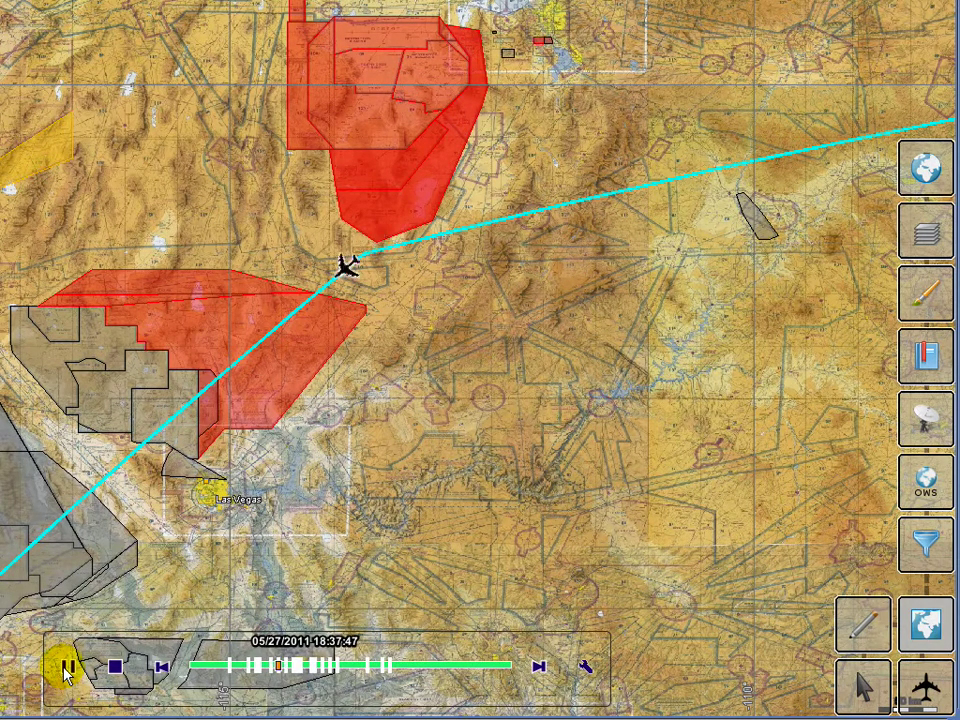
left_click(66, 670)
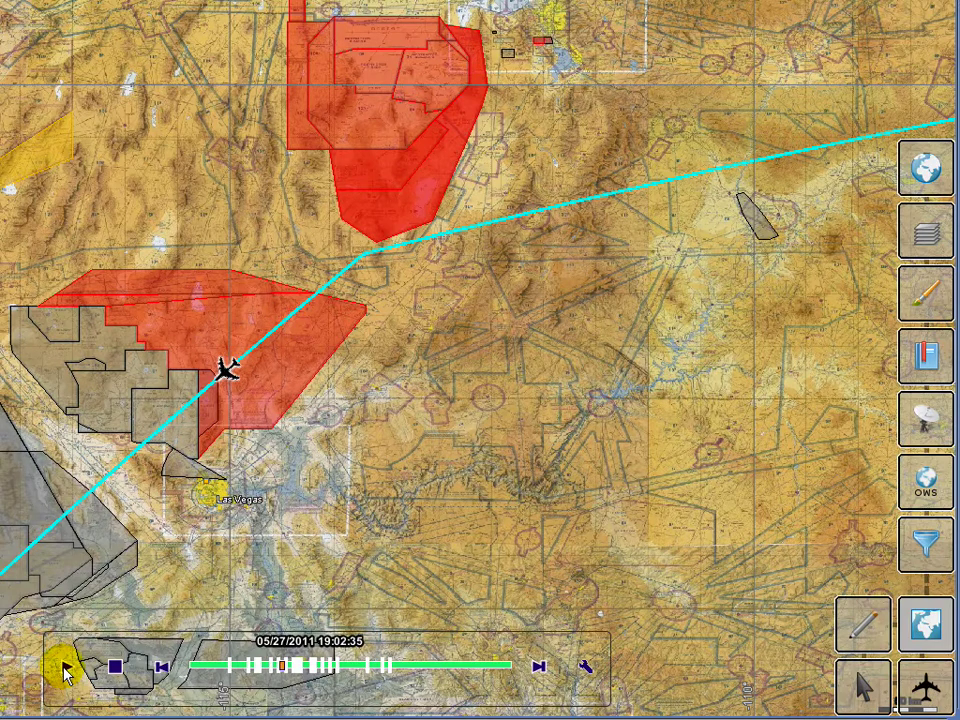